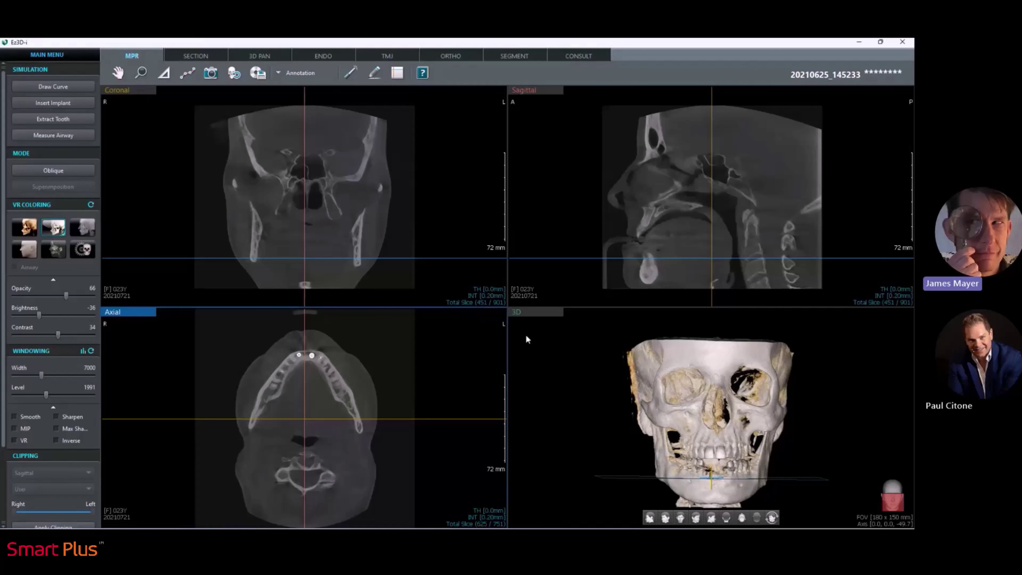
Enlarge the 3D skull rendering and examine the front teeth and lower jaw up close from several angles
{"action": "left_click", "coordinate": [524, 318]}
{"action": "double_click", "coordinate": [528, 314]}
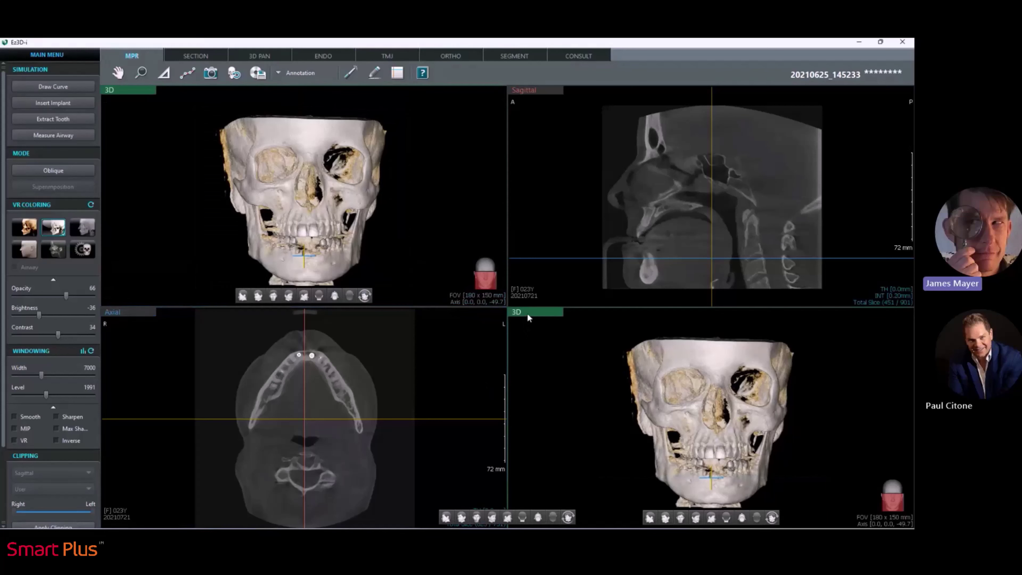
{"action": "left_click_drag", "start_coordinate": [524, 340], "coordinate": [476, 384]}
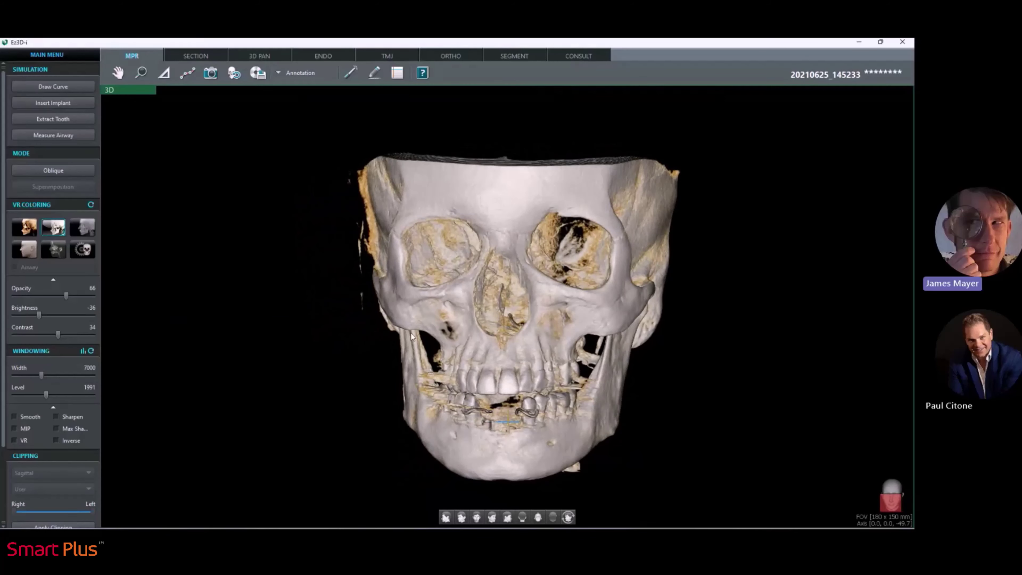
{"action": "left_click_drag", "start_coordinate": [539, 336], "coordinate": [521, 338]}
{"action": "scroll", "coordinate": [519, 339], "scroll_direction": "up", "scroll_amount": 5}
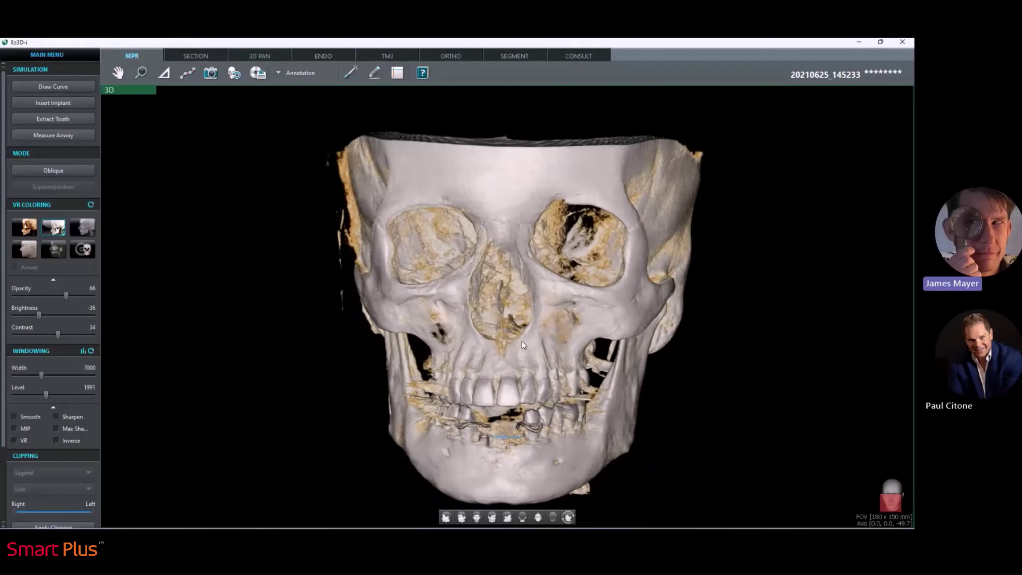
{"action": "middle_click_drag", "start_coordinate": [524, 377], "coordinate": [547, 279]}
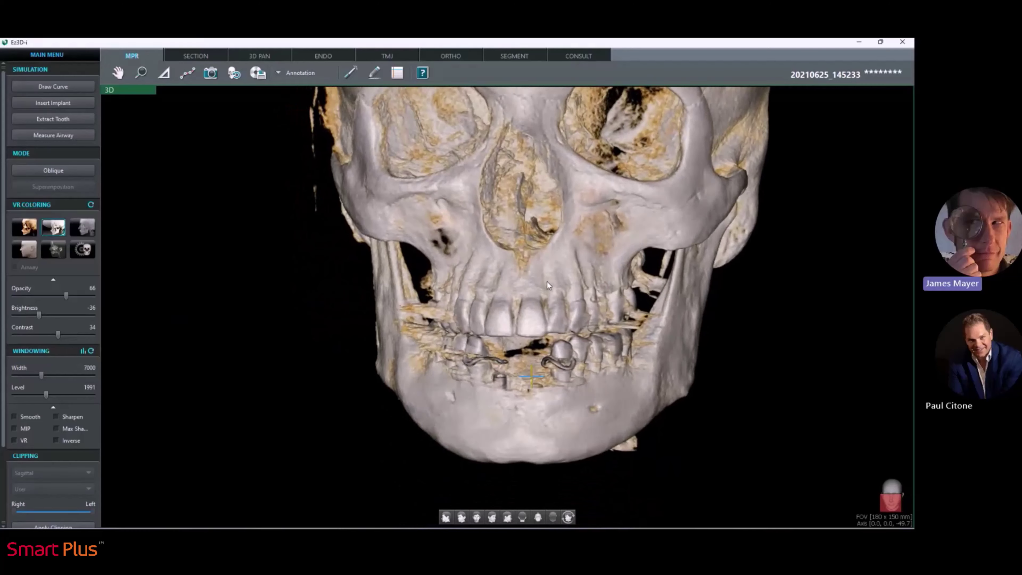
{"action": "left_click_drag", "start_coordinate": [501, 279], "coordinate": [338, 314]}
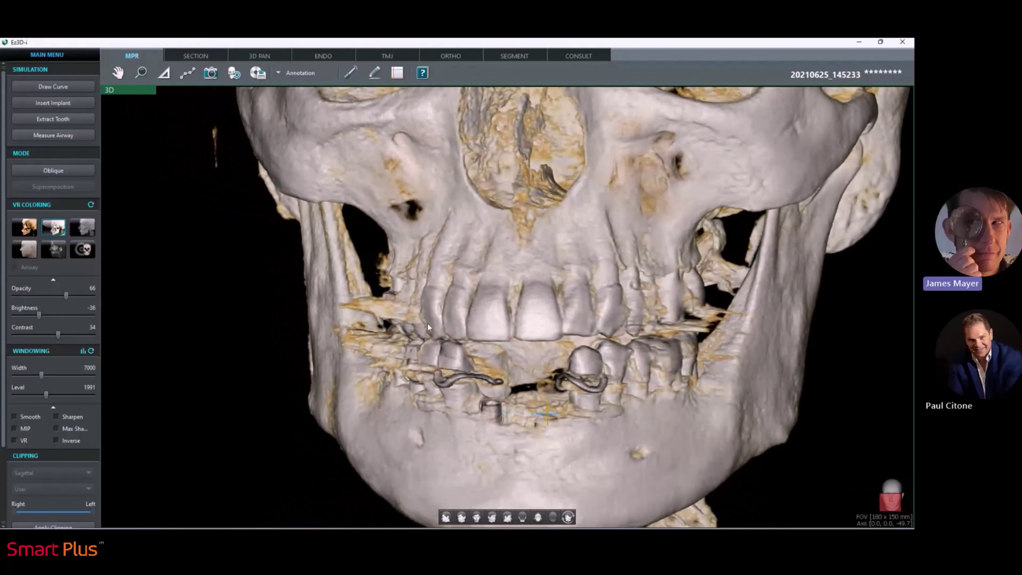
{"action": "left_click_drag", "start_coordinate": [491, 310], "coordinate": [551, 296]}
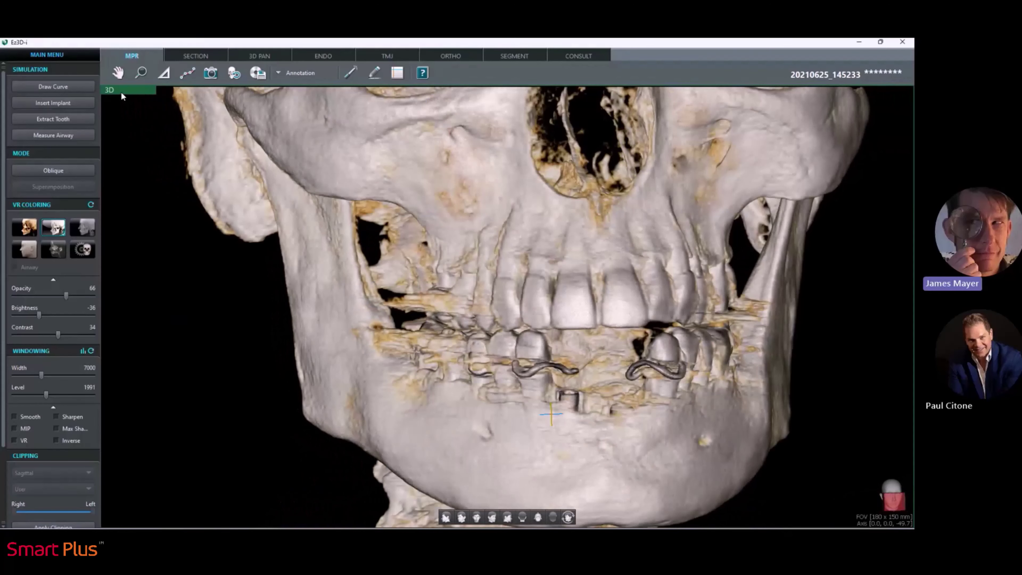
{"action": "double_click", "coordinate": [121, 92]}
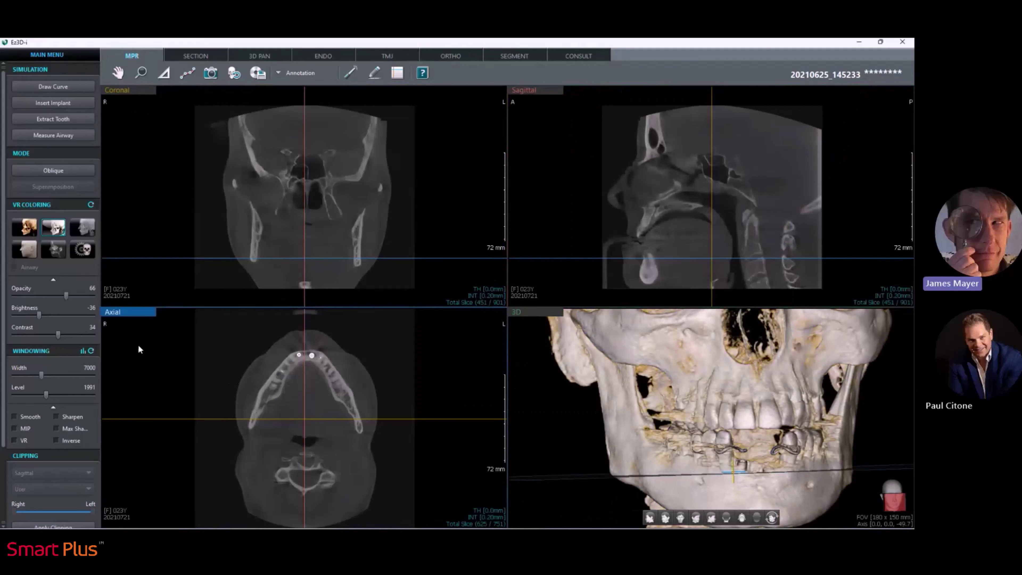
Enlarge the axial view and magnify the front of the lower jaw around the two implants
{"action": "double_click", "coordinate": [126, 313]}
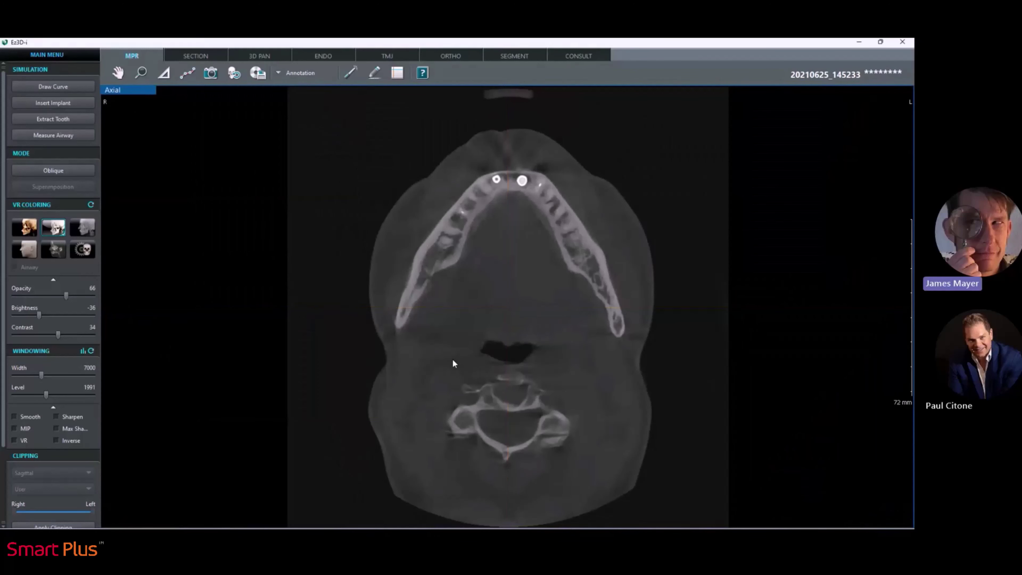
{"action": "left_click", "coordinate": [118, 73]}
{"action": "left_click_drag", "start_coordinate": [465, 258], "coordinate": [434, 333]}
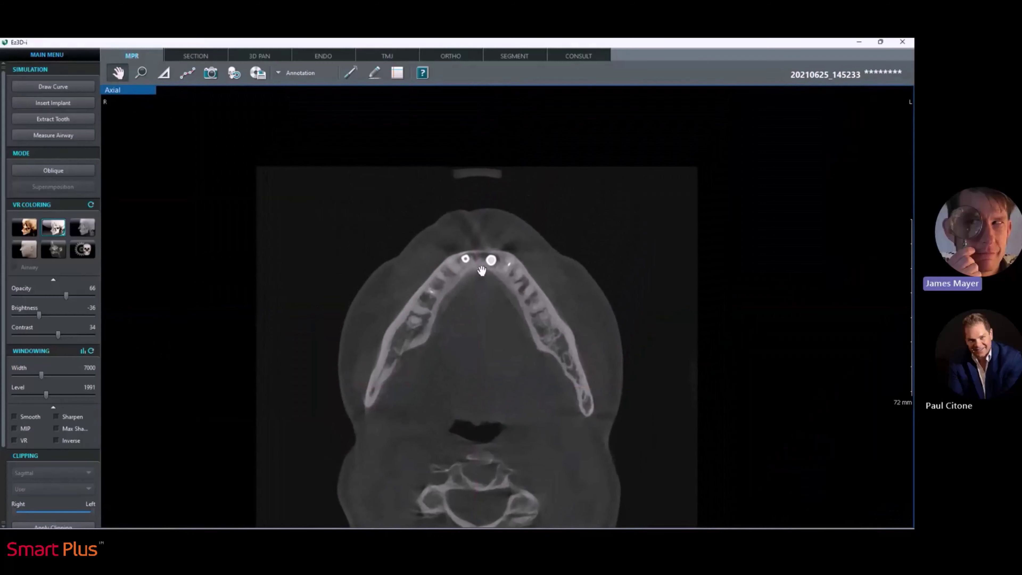
{"action": "right_click", "coordinate": [416, 268]}
{"action": "scroll", "coordinate": [416, 264], "scroll_direction": "up", "scroll_amount": 3}
{"action": "scroll", "coordinate": [416, 265], "scroll_direction": "up", "scroll_amount": 5}
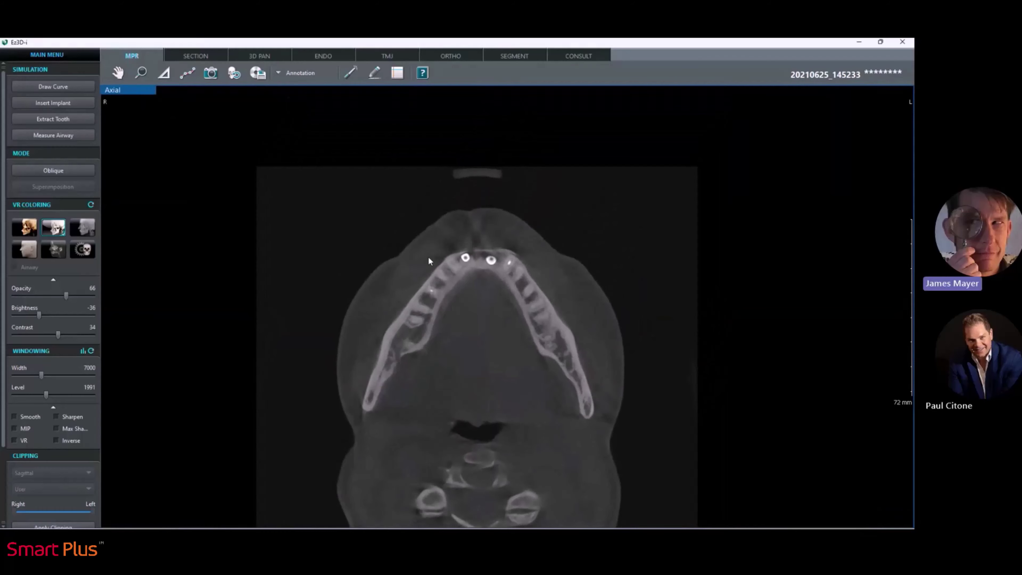
{"action": "left_click", "coordinate": [141, 73]}
{"action": "left_click_drag", "start_coordinate": [383, 297], "coordinate": [394, 299]}
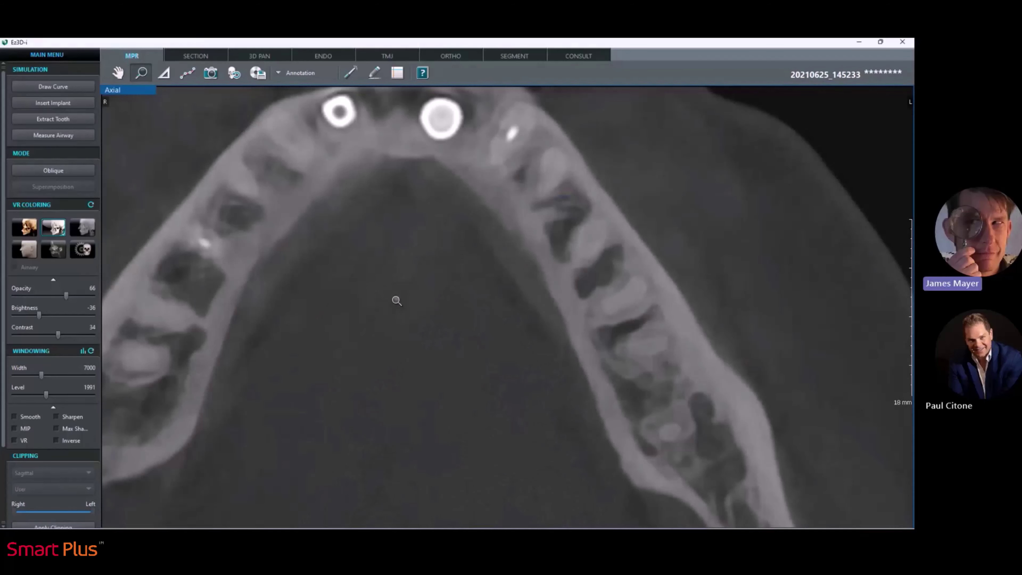
{"action": "left_click", "coordinate": [118, 78]}
{"action": "left_click_drag", "start_coordinate": [280, 201], "coordinate": [422, 372]}
{"action": "key", "text": "Escape"}
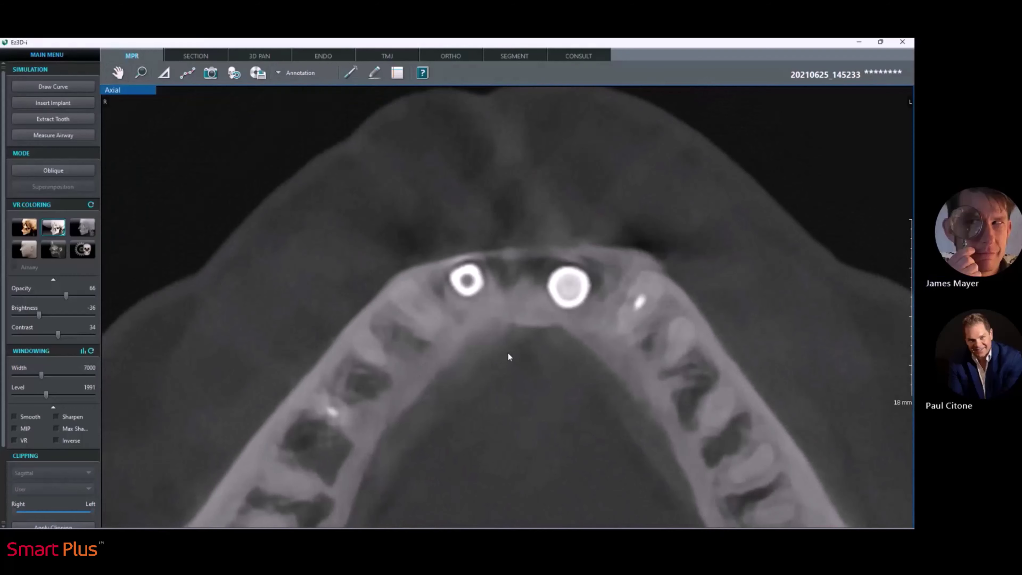
Examine the two implants in the anterior mandible through successive axial slices
{"action": "scroll", "coordinate": [509, 354], "scroll_direction": "up", "scroll_amount": 5}
{"action": "scroll", "coordinate": [510, 352], "scroll_direction": "down", "scroll_amount": 6}
{"action": "scroll", "coordinate": [529, 343], "scroll_direction": "down", "scroll_amount": 4}
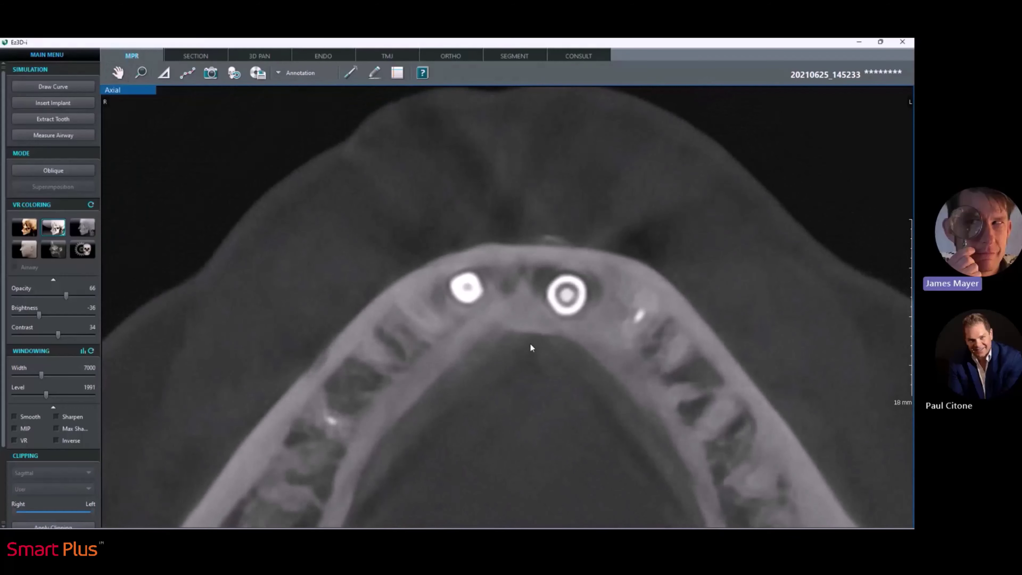
{"action": "scroll", "coordinate": [507, 320], "scroll_direction": "down", "scroll_amount": 5}
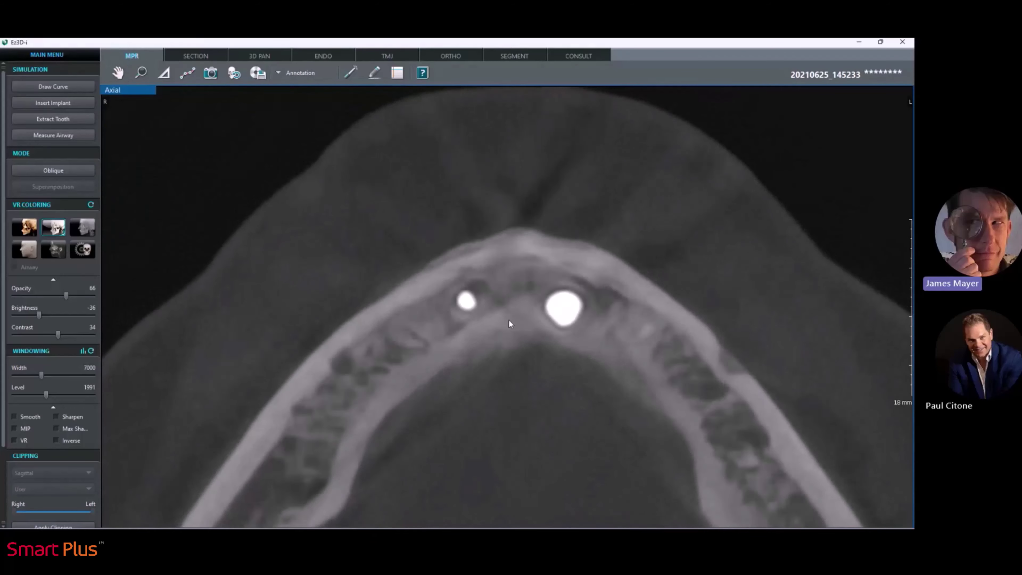
{"action": "scroll", "coordinate": [506, 343], "scroll_direction": "up", "scroll_amount": 4}
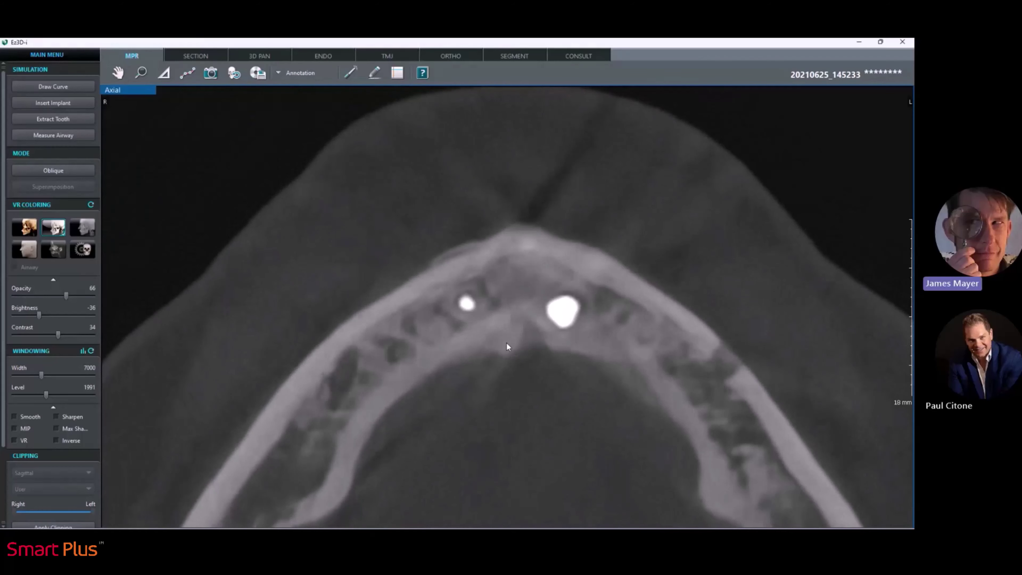
Reset the views, restore the four-view layout and lower the axial plane to the level of the upper teeth
{"action": "left_click", "coordinate": [235, 76]}
{"action": "scroll", "coordinate": [473, 321], "scroll_direction": "up", "scroll_amount": 5}
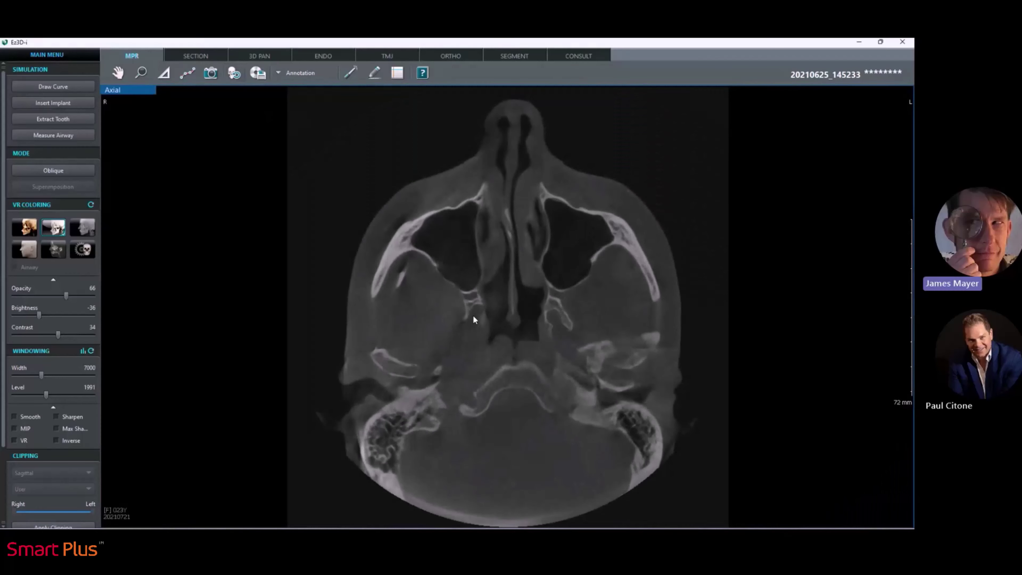
{"action": "double_click", "coordinate": [129, 92]}
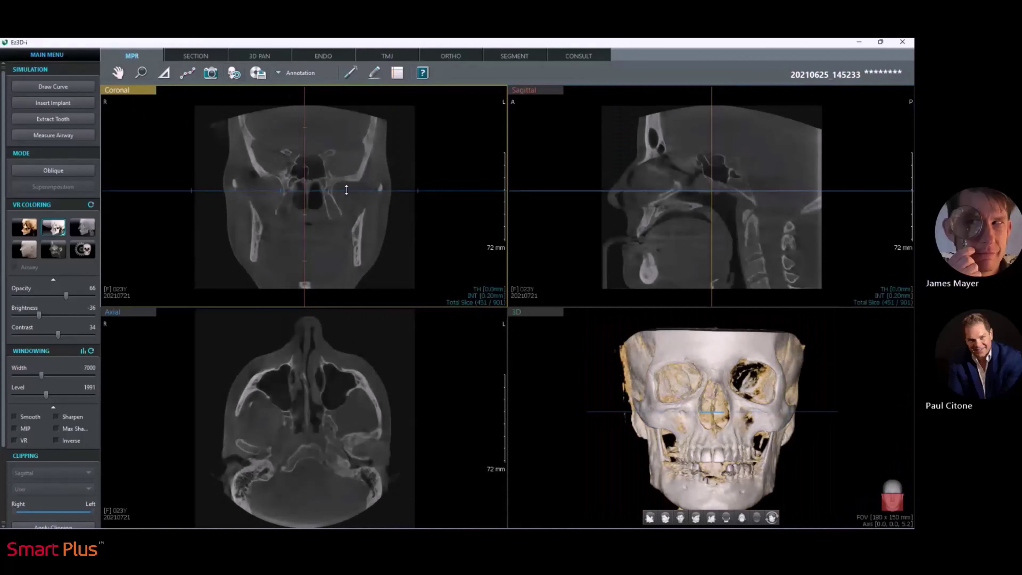
{"action": "left_click_drag", "start_coordinate": [347, 193], "coordinate": [348, 225]}
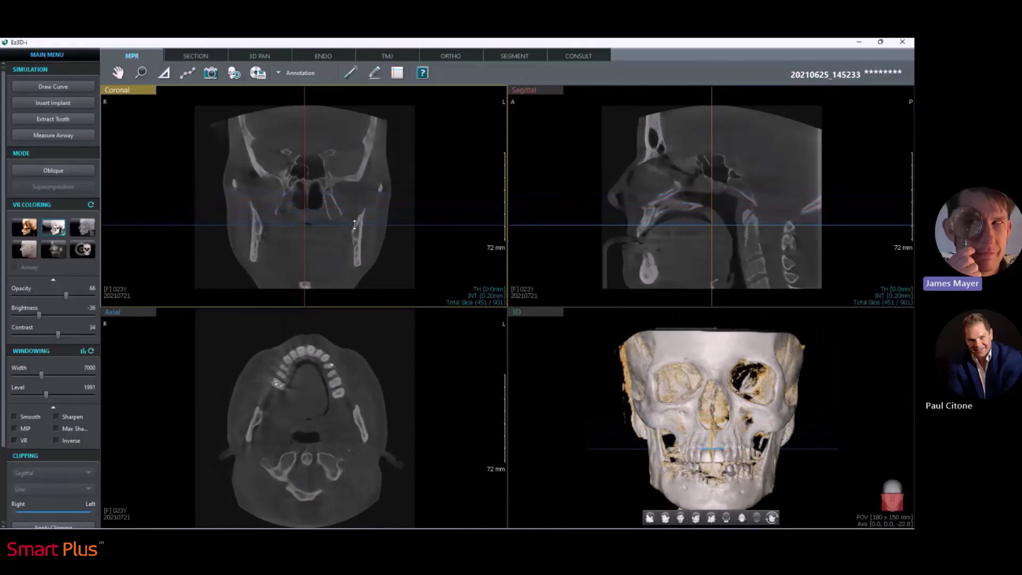
Enlarge the axial view and examine the slices from the upper tooth roots through to the biting surfaces
{"action": "double_click", "coordinate": [132, 312]}
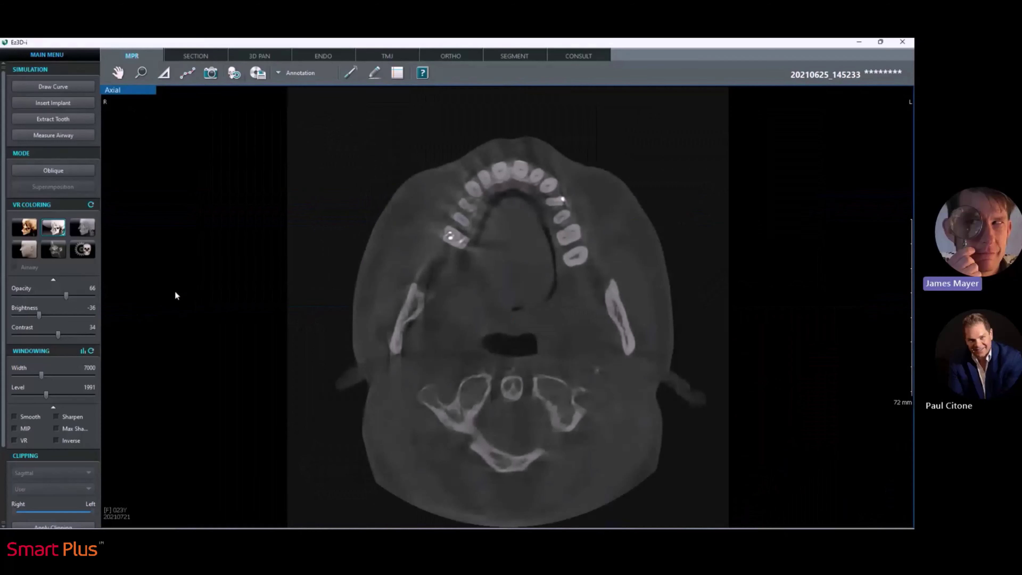
{"action": "scroll", "coordinate": [479, 287], "scroll_direction": "up", "scroll_amount": 2}
{"action": "scroll", "coordinate": [479, 286], "scroll_direction": "down", "scroll_amount": 3}
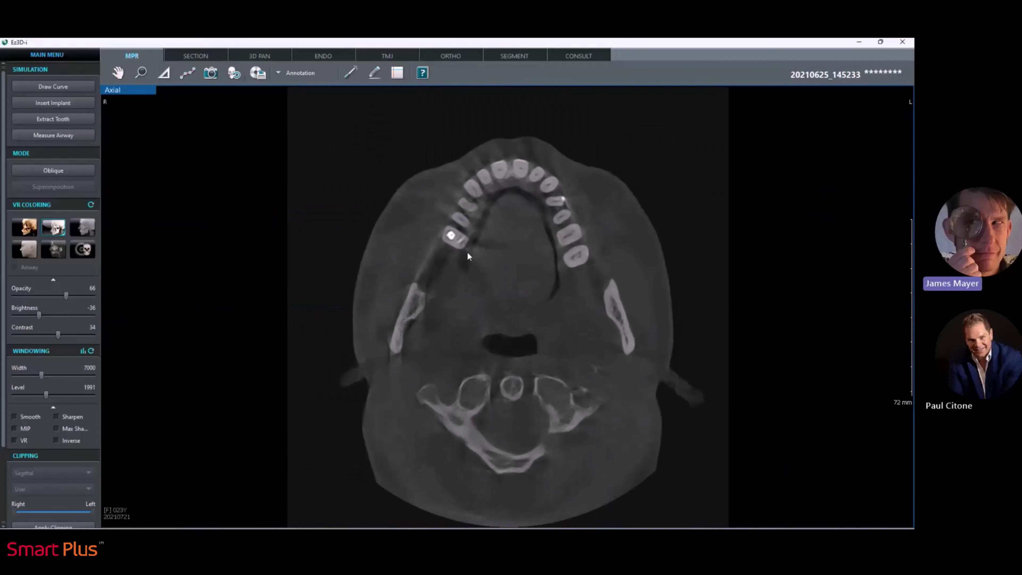
{"action": "scroll", "coordinate": [467, 256], "scroll_direction": "down", "scroll_amount": 2}
{"action": "scroll", "coordinate": [467, 256], "scroll_direction": "down", "scroll_amount": 2}
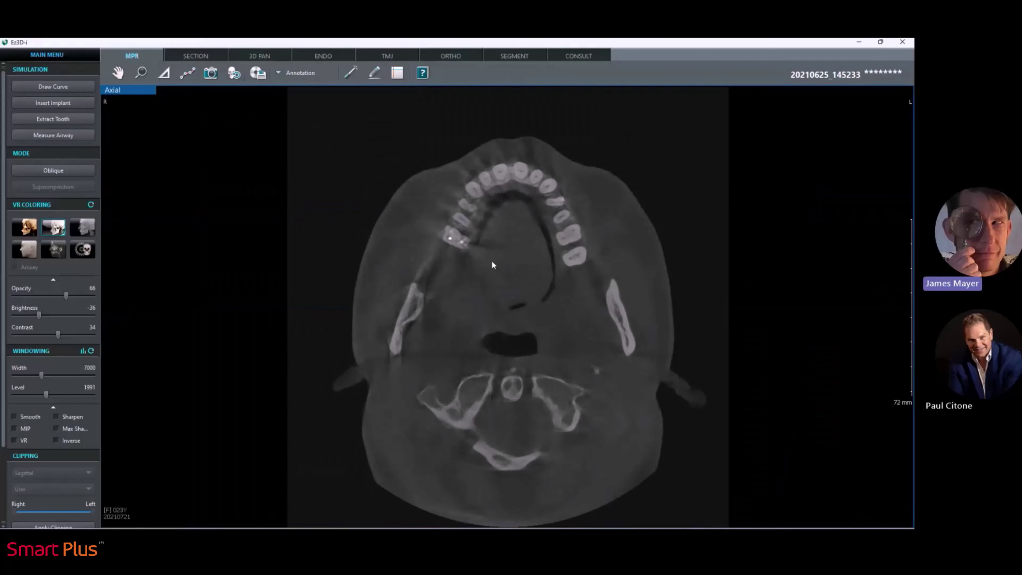
{"action": "scroll", "coordinate": [493, 264], "scroll_direction": "down", "scroll_amount": 5}
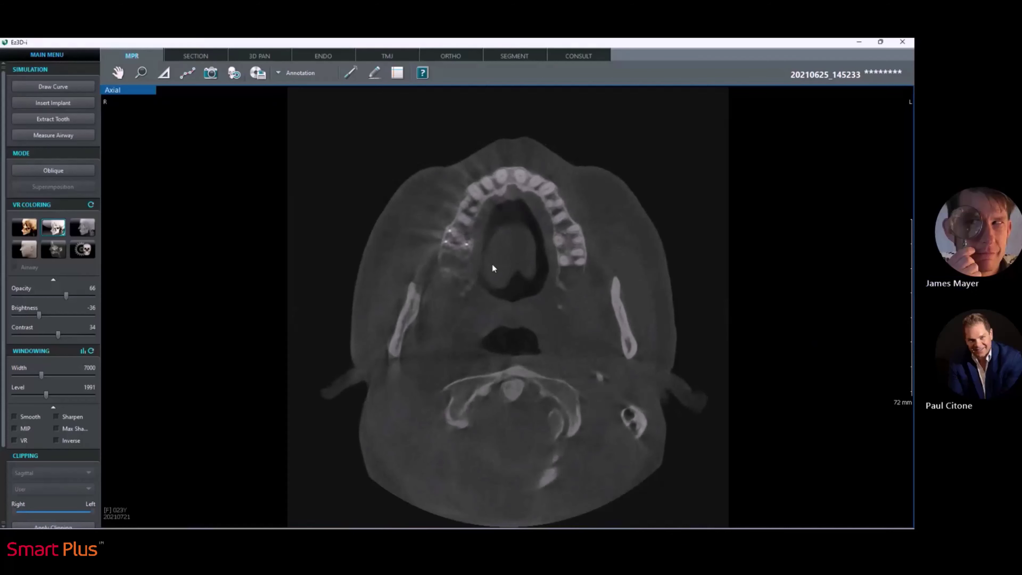
{"action": "scroll", "coordinate": [494, 266], "scroll_direction": "down", "scroll_amount": 6}
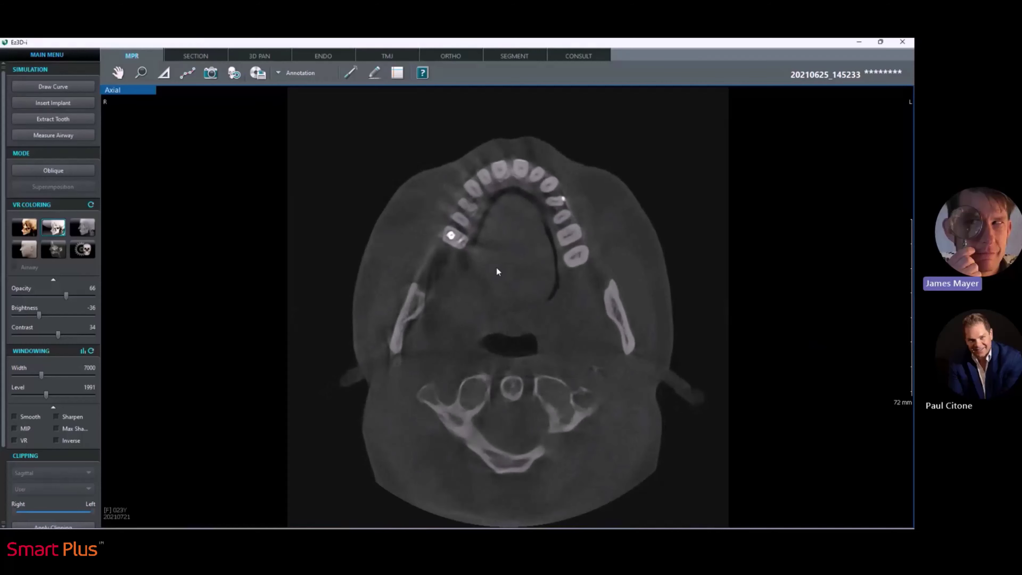
{"action": "scroll", "coordinate": [497, 270], "scroll_direction": "down", "scroll_amount": 5}
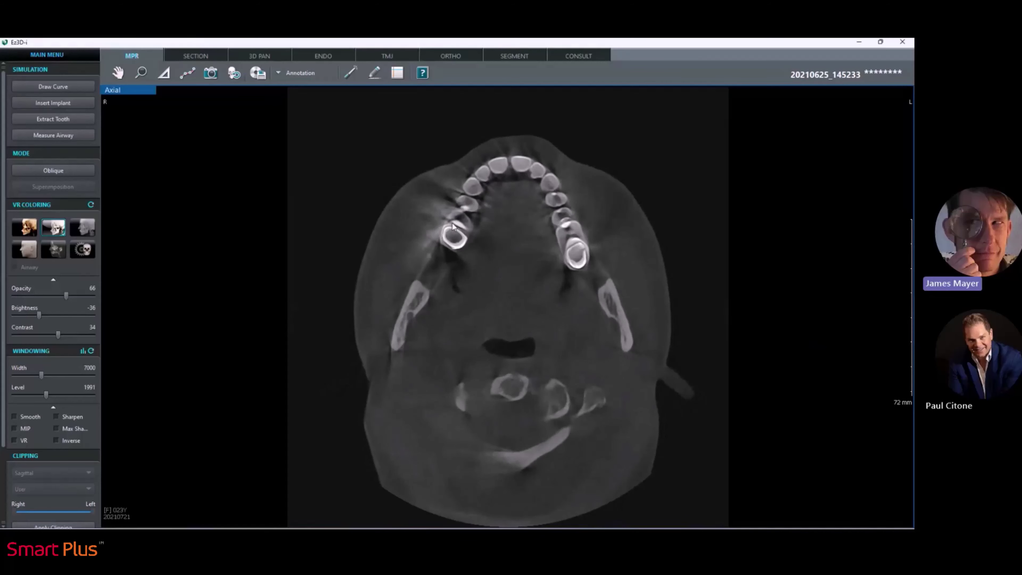
{"action": "scroll", "coordinate": [507, 257], "scroll_direction": "down", "scroll_amount": 6}
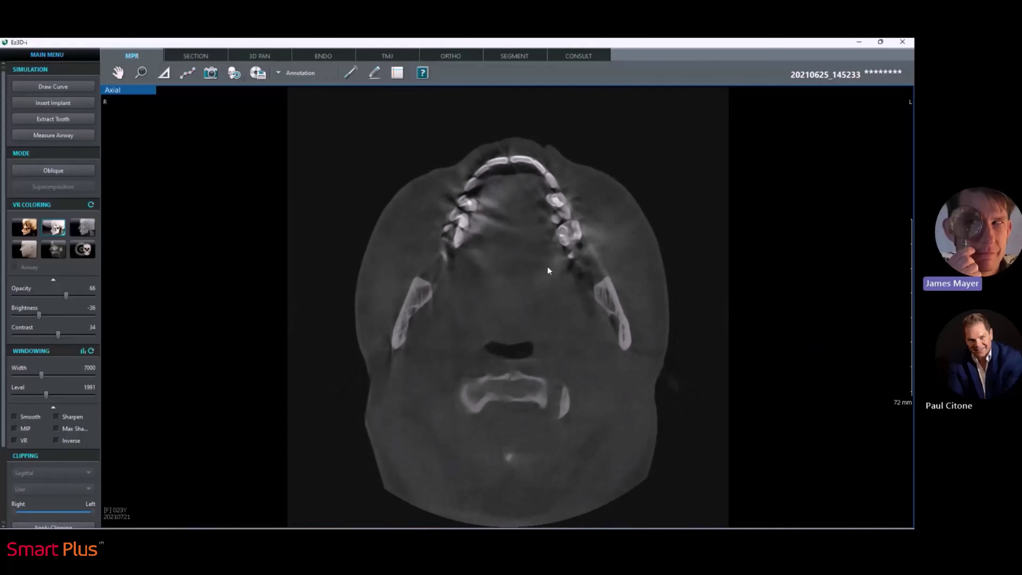
{"action": "double_click", "coordinate": [121, 91]}
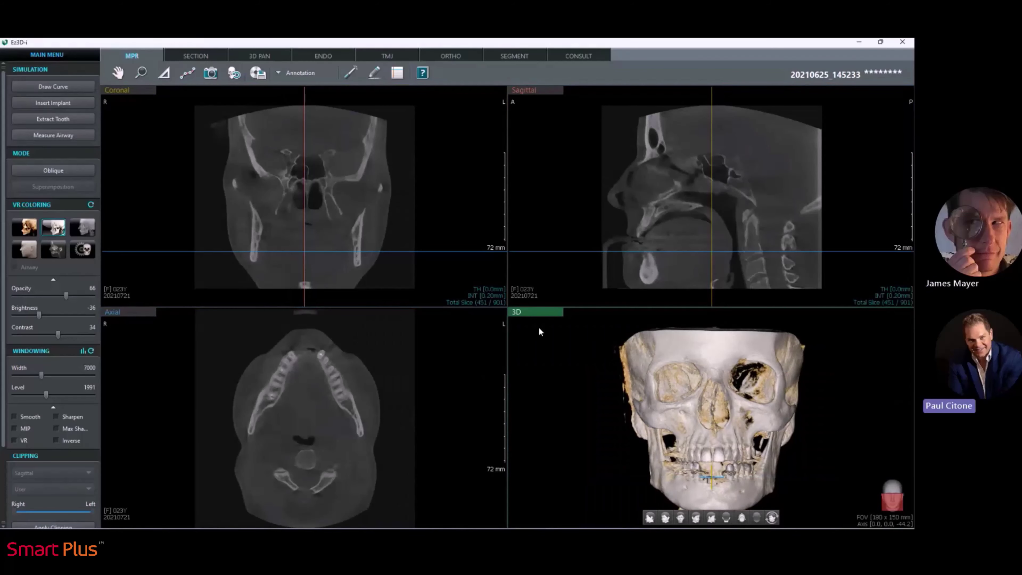
Enlarge the 3D skull rendering and inspect the gap in the lower front teeth from several angles
{"action": "double_click", "coordinate": [532, 311]}
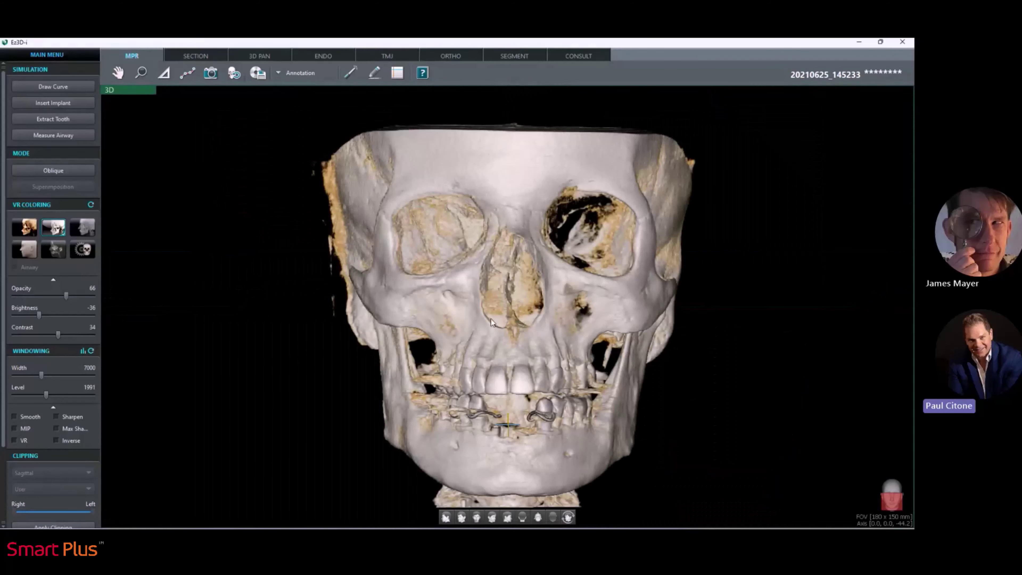
{"action": "left_click_drag", "start_coordinate": [485, 356], "coordinate": [557, 342]}
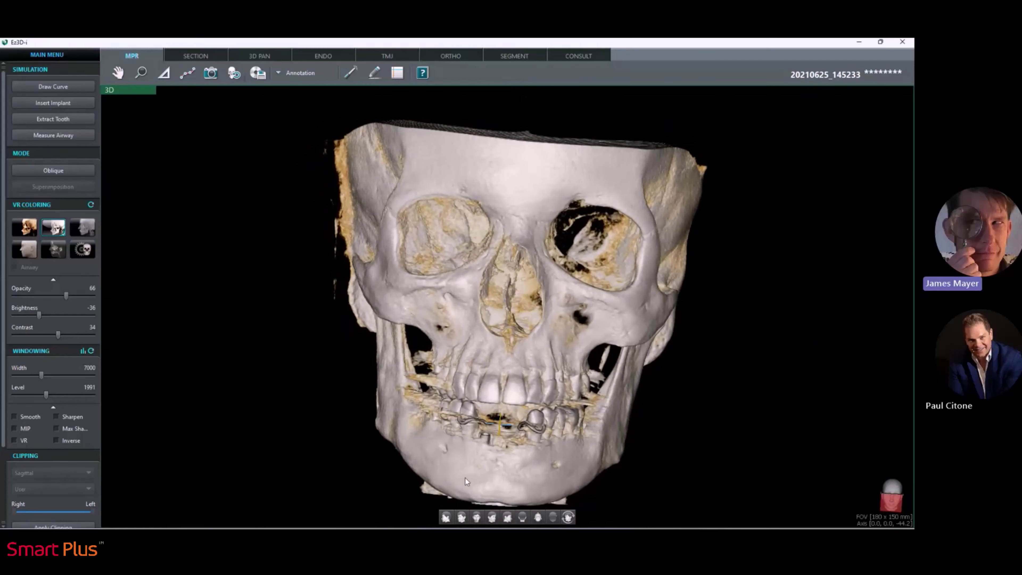
{"action": "left_click_drag", "start_coordinate": [470, 484], "coordinate": [499, 408]}
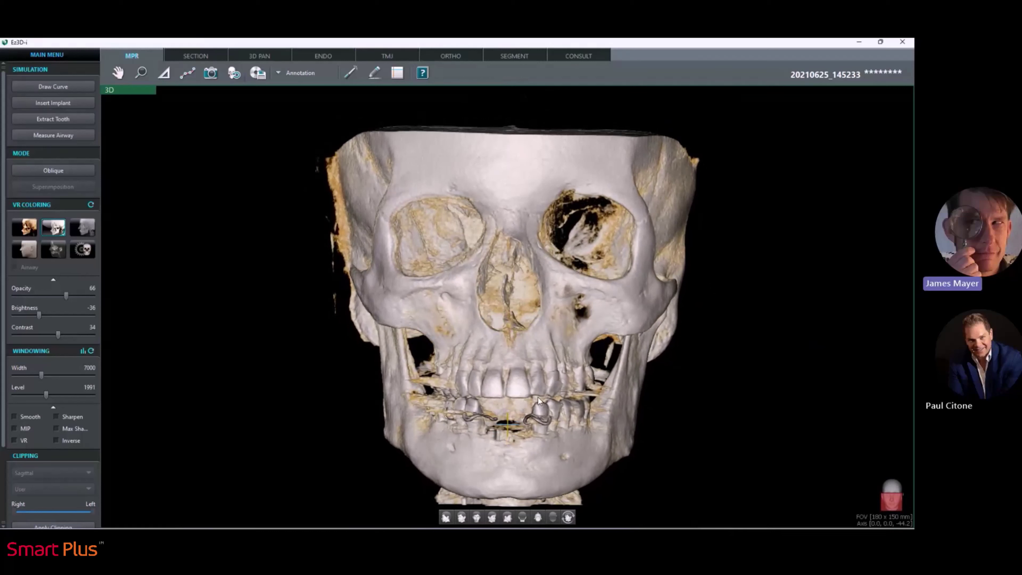
{"action": "left_click_drag", "start_coordinate": [476, 353], "coordinate": [480, 455]}
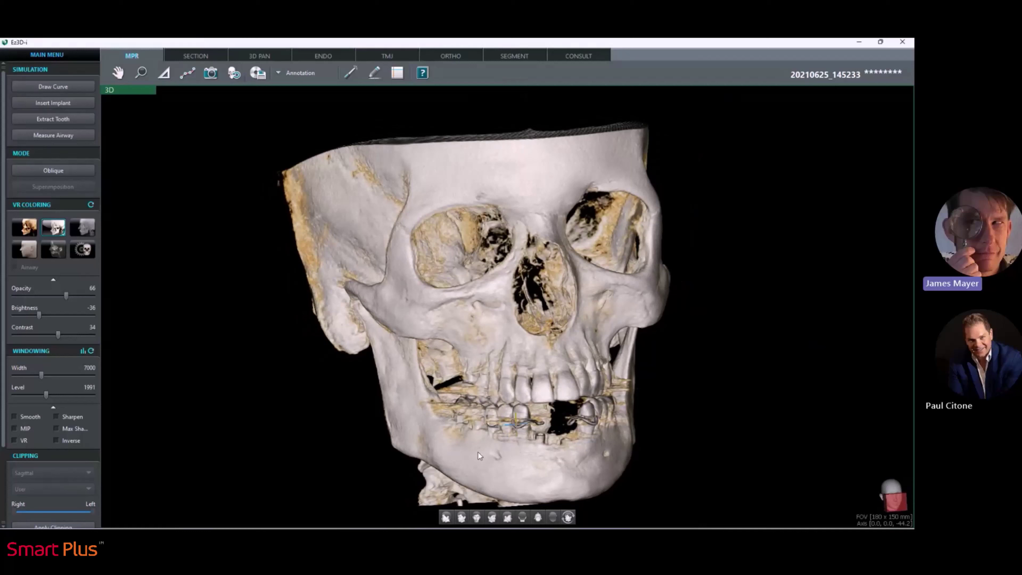
Show the skull in side profile, draw a yellow pointer line along the bite plane, and exit the pointer tool
{"action": "left_click", "coordinate": [445, 517]}
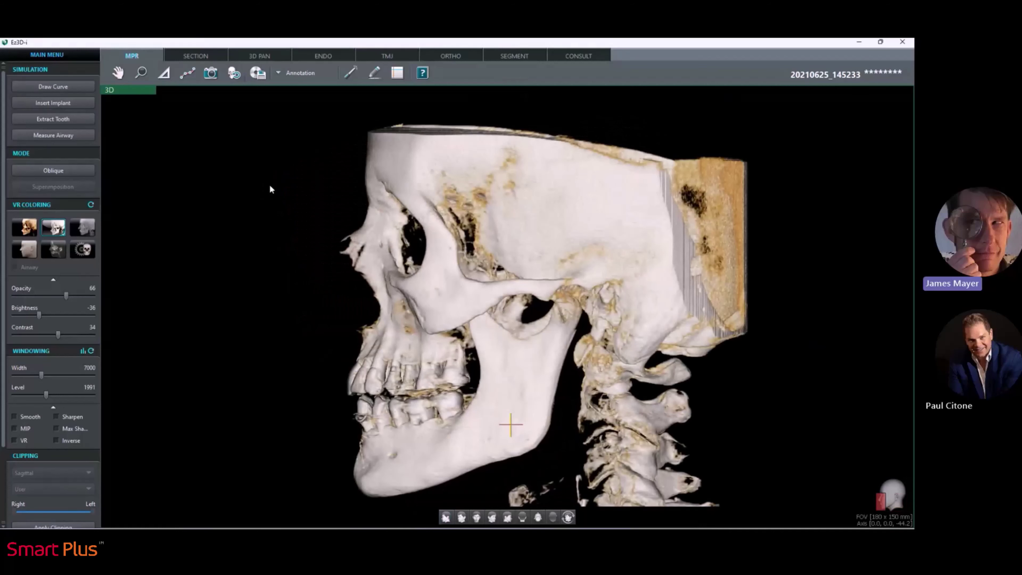
{"action": "left_click", "coordinate": [350, 74]}
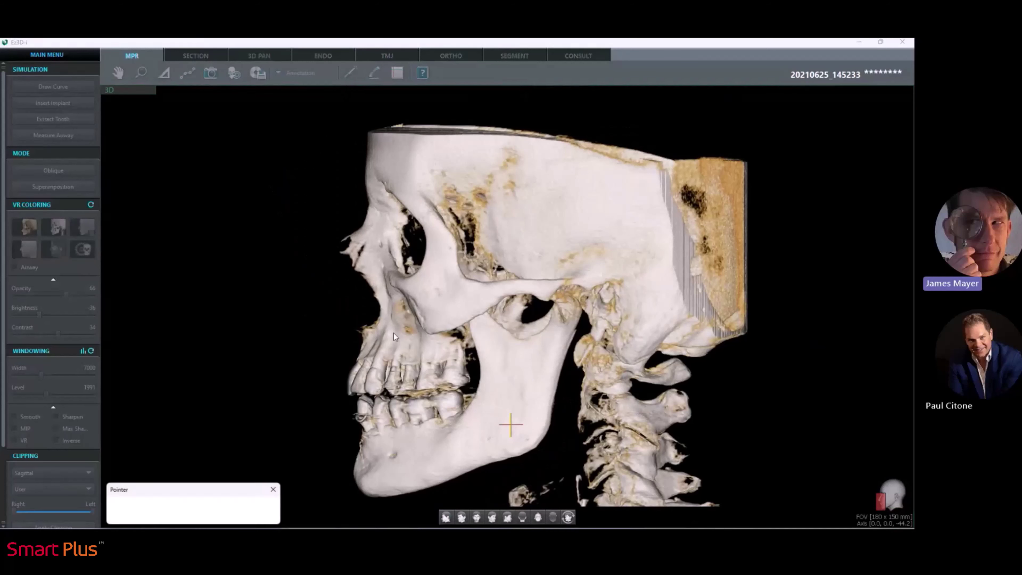
{"action": "mouse_move", "coordinate": [314, 393]}
{"action": "left_mouse_down"}
{"action": "mouse_move", "coordinate": [778, 384]}
{"action": "mouse_move", "coordinate": [261, 394]}
{"action": "left_mouse_up"}
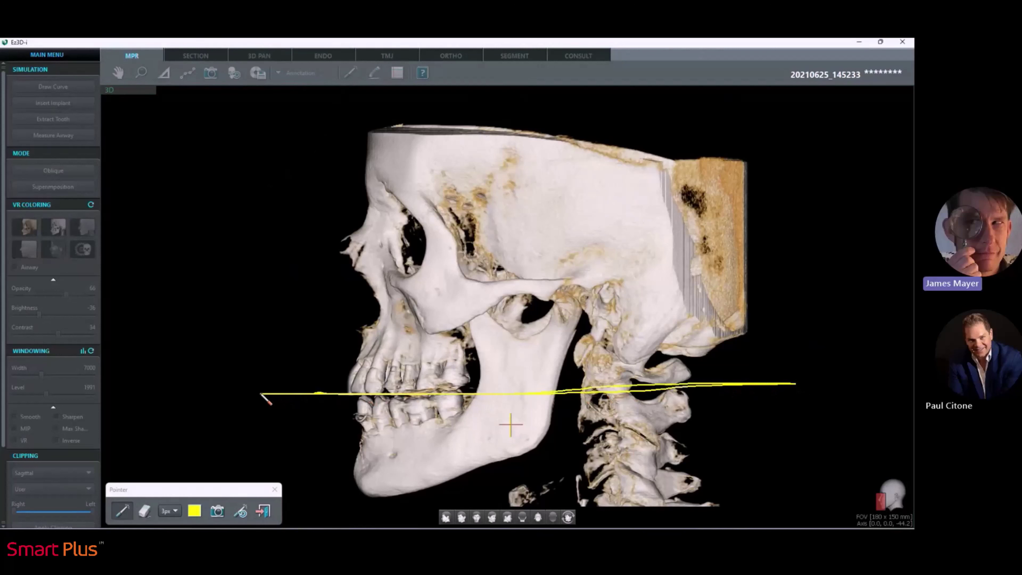
{"action": "mouse_move", "coordinate": [427, 389]}
{"action": "left_mouse_down"}
{"action": "mouse_move", "coordinate": [479, 387]}
{"action": "mouse_move", "coordinate": [426, 390]}
{"action": "mouse_move", "coordinate": [395, 410]}
{"action": "mouse_move", "coordinate": [472, 410]}
{"action": "left_mouse_up"}
{"action": "left_click", "coordinate": [262, 511]}
Rotate the 3D skull from side profile back to a frontal view
{"action": "mouse_move", "coordinate": [389, 340]}
{"action": "left_mouse_down"}
{"action": "mouse_move", "coordinate": [415, 336]}
{"action": "mouse_move", "coordinate": [422, 294]}
{"action": "mouse_move", "coordinate": [445, 384]}
{"action": "left_mouse_up"}
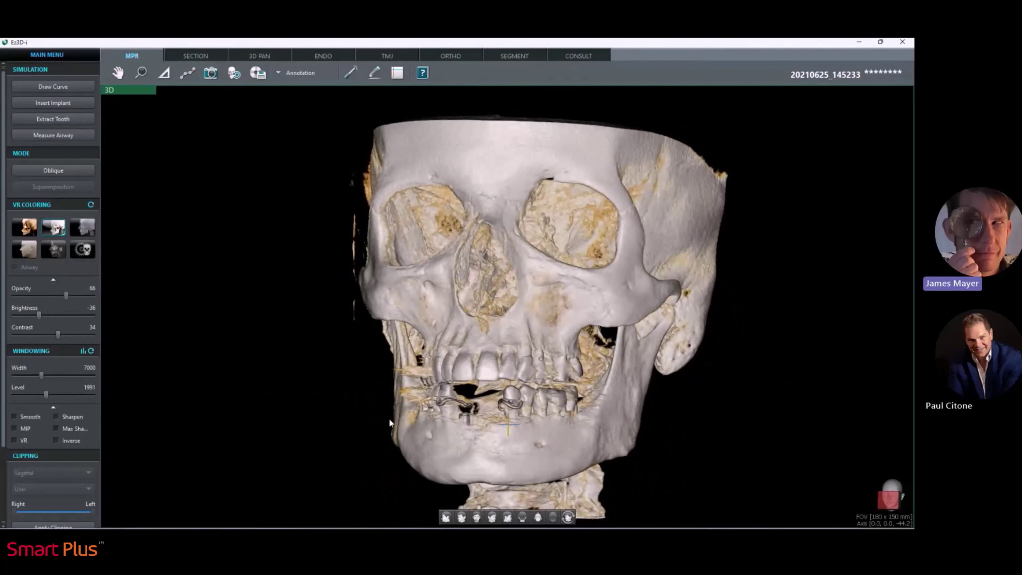
{"action": "left_click_drag", "start_coordinate": [499, 350], "coordinate": [549, 353]}
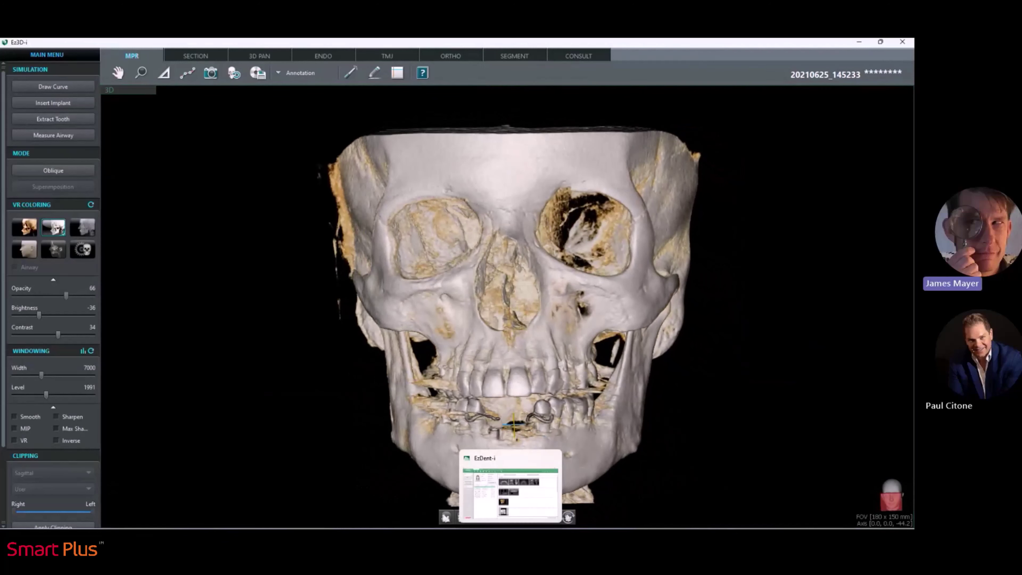
Switch to EzDent-i and display the patient's list of stored images
{"action": "left_click", "coordinate": [510, 540]}
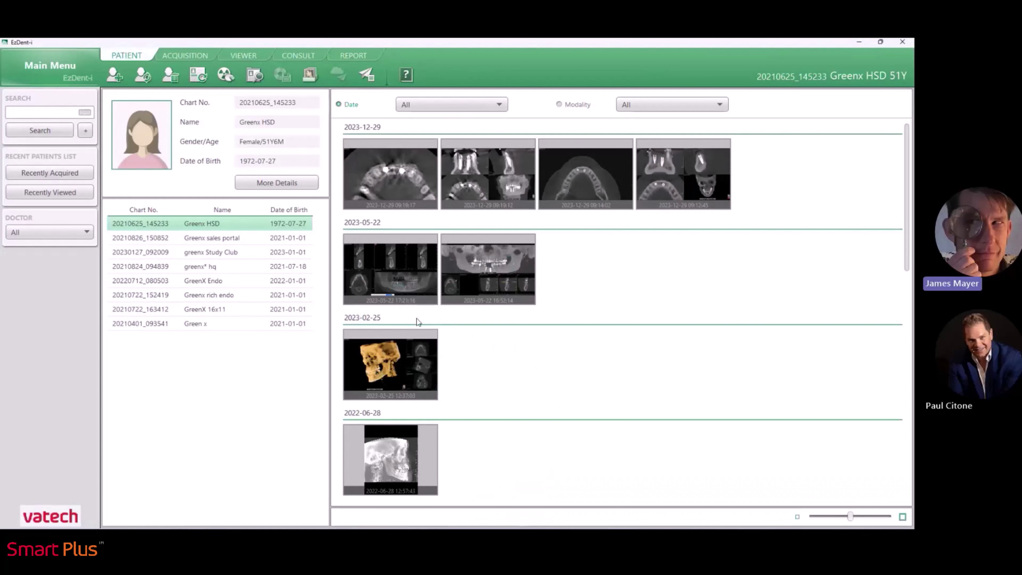
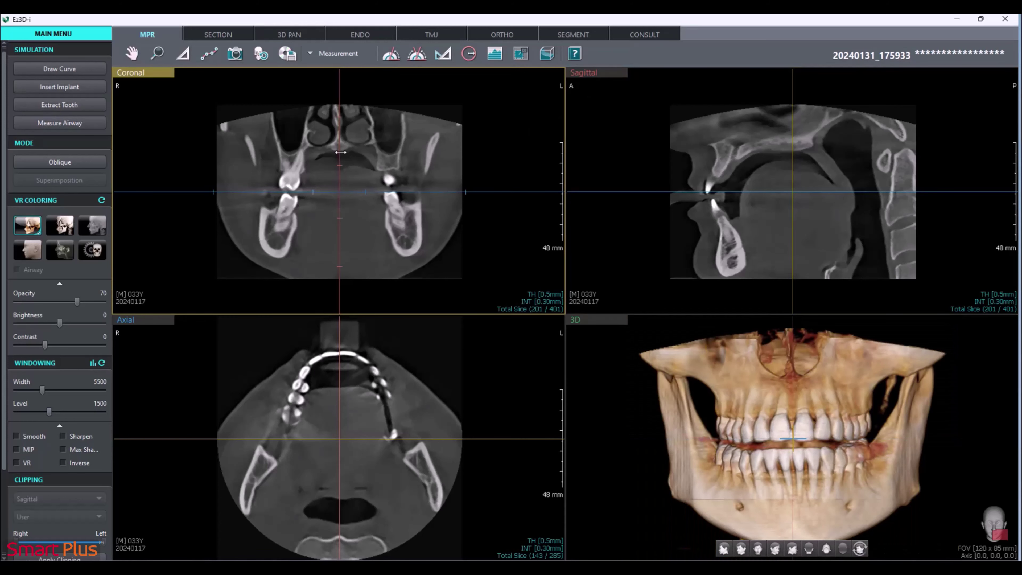
Reposition the sagittal and axial planes in the coronal view and the coronal plane in the axial view using the reference lines
{"action": "mouse_move", "coordinate": [337, 150]}
{"action": "left_mouse_down"}
{"action": "mouse_move", "coordinate": [446, 153]}
{"action": "mouse_move", "coordinate": [336, 155]}
{"action": "left_mouse_up"}
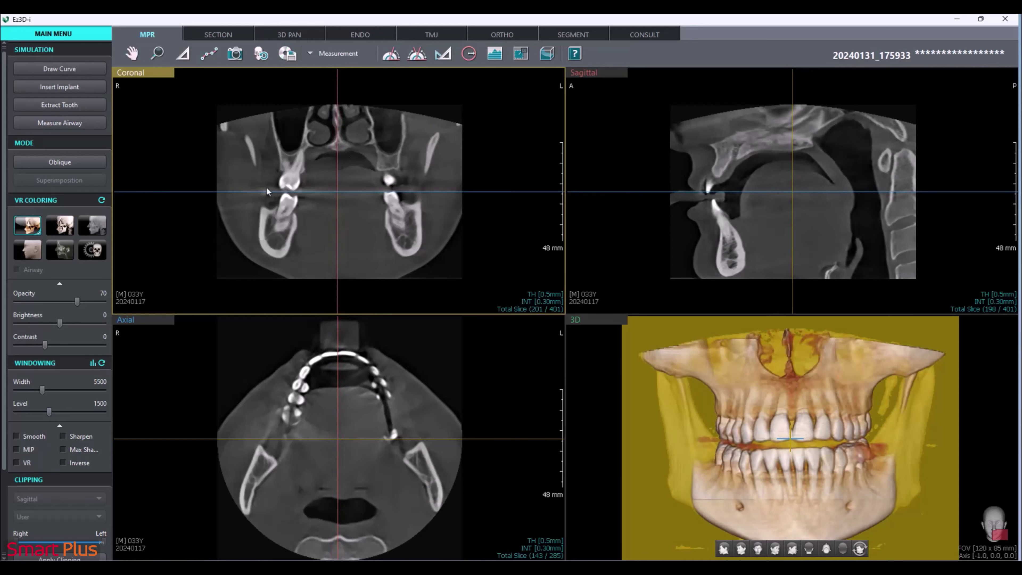
{"action": "mouse_move", "coordinate": [264, 193]}
{"action": "left_mouse_down"}
{"action": "mouse_move", "coordinate": [270, 143]}
{"action": "mouse_move", "coordinate": [276, 209]}
{"action": "mouse_move", "coordinate": [279, 200]}
{"action": "left_mouse_up"}
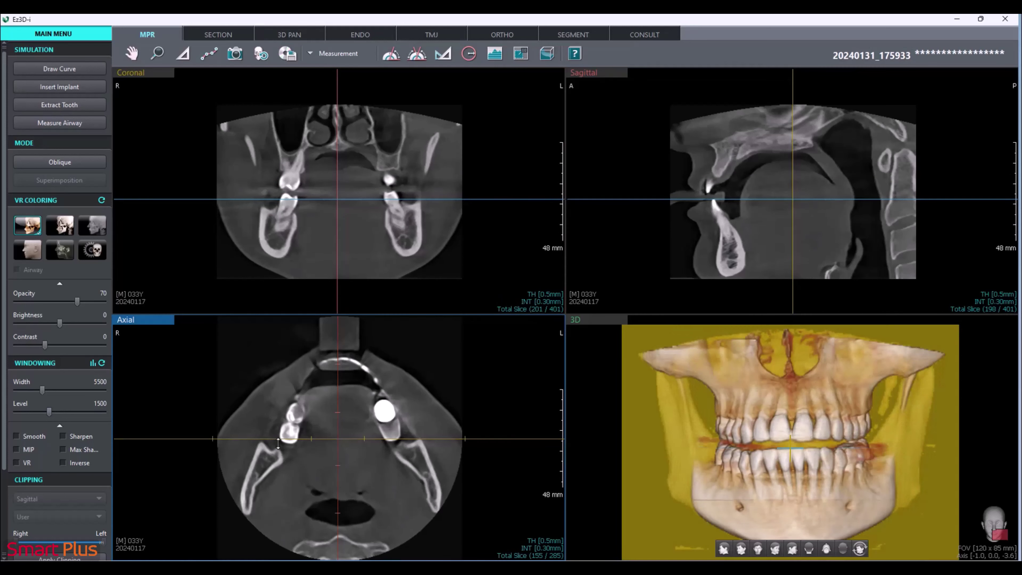
{"action": "mouse_move", "coordinate": [281, 442]}
{"action": "left_mouse_down"}
{"action": "mouse_move", "coordinate": [281, 365]}
{"action": "mouse_move", "coordinate": [296, 468]}
{"action": "mouse_move", "coordinate": [293, 453]}
{"action": "left_mouse_up"}
Examine the axial slices down through the mandible and back up to the upper tooth roots
{"action": "scroll", "coordinate": [281, 430], "scroll_direction": "down", "scroll_amount": 10}
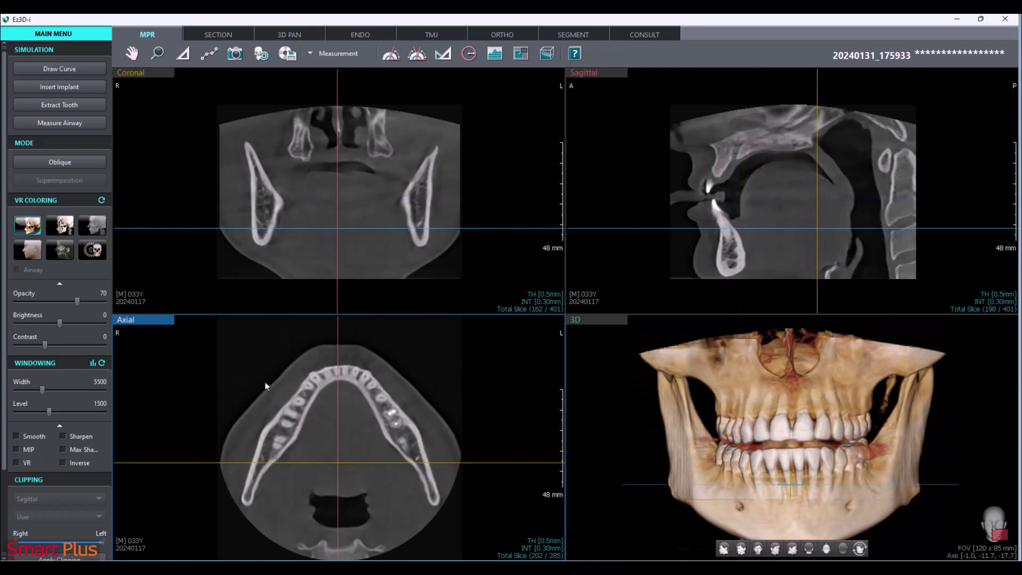
{"action": "scroll", "coordinate": [265, 383], "scroll_direction": "down", "scroll_amount": 6}
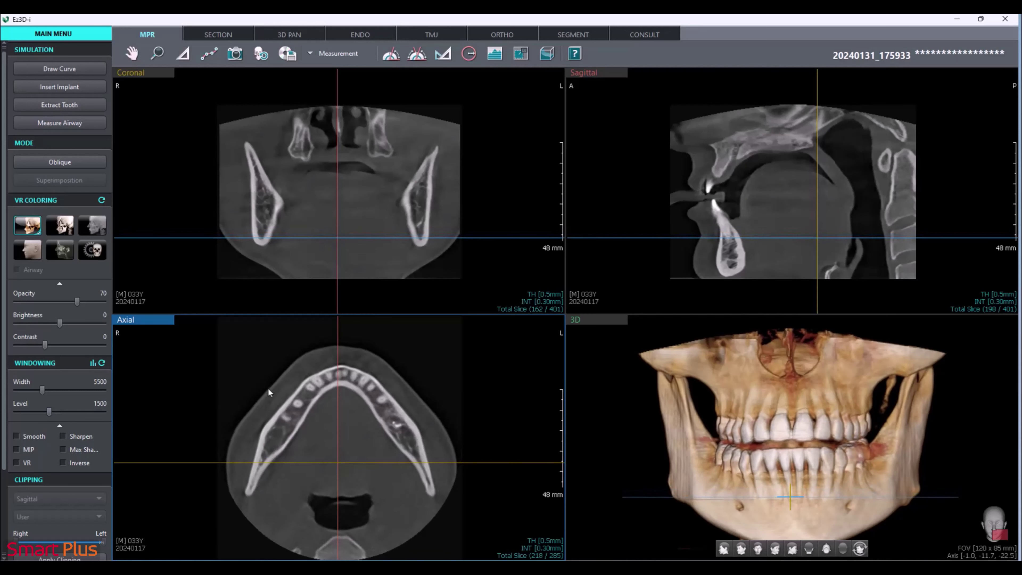
{"action": "scroll", "coordinate": [270, 395], "scroll_direction": "up", "scroll_amount": 3}
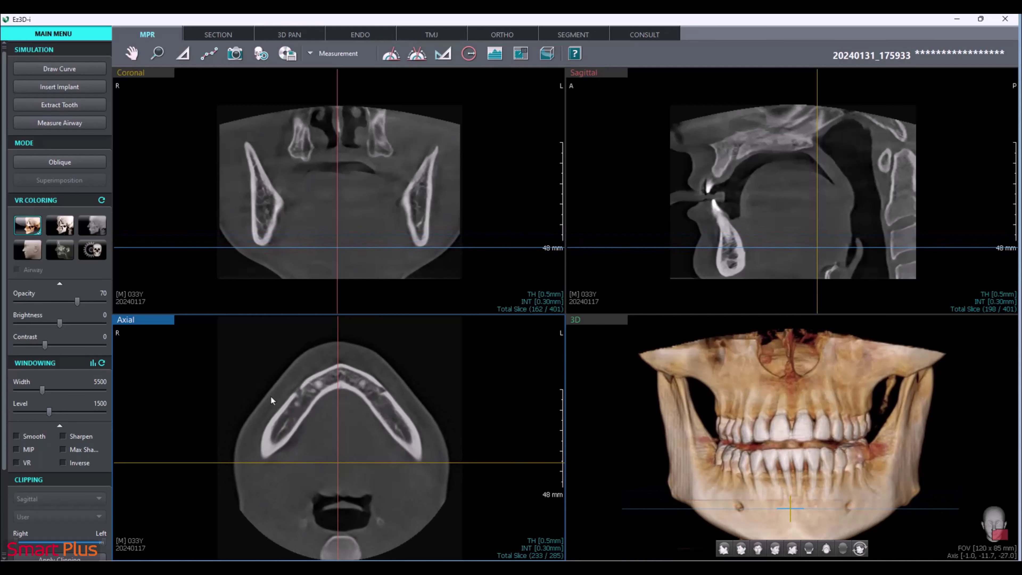
{"action": "scroll", "coordinate": [270, 396], "scroll_direction": "up", "scroll_amount": 10}
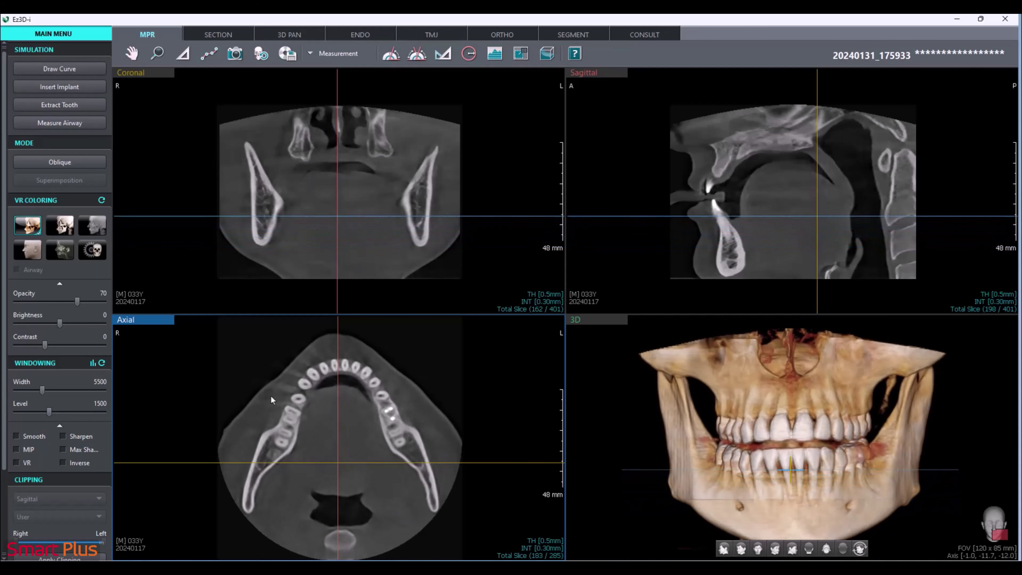
{"action": "scroll", "coordinate": [271, 395], "scroll_direction": "up", "scroll_amount": 10}
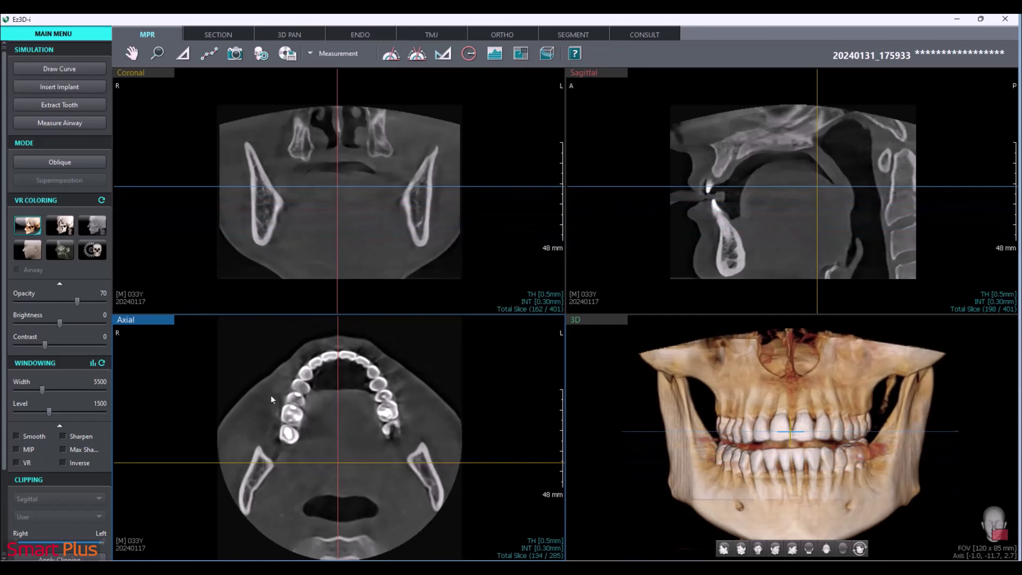
{"action": "scroll", "coordinate": [271, 396], "scroll_direction": "up", "scroll_amount": 4}
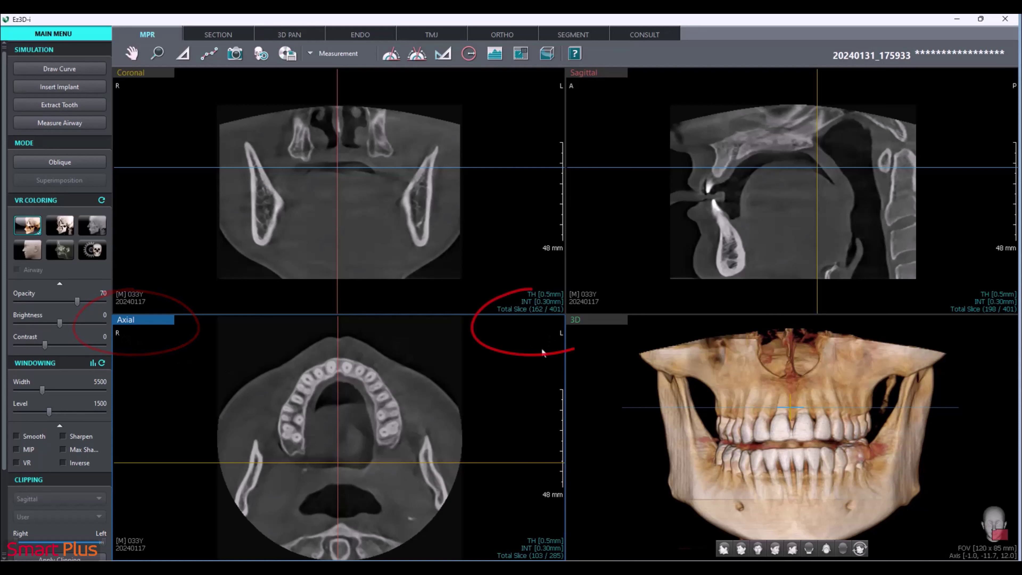
Rotate the 3D rendering to an oblique angle and return it to the preset frontal orientation
{"action": "left_click", "coordinate": [573, 157]}
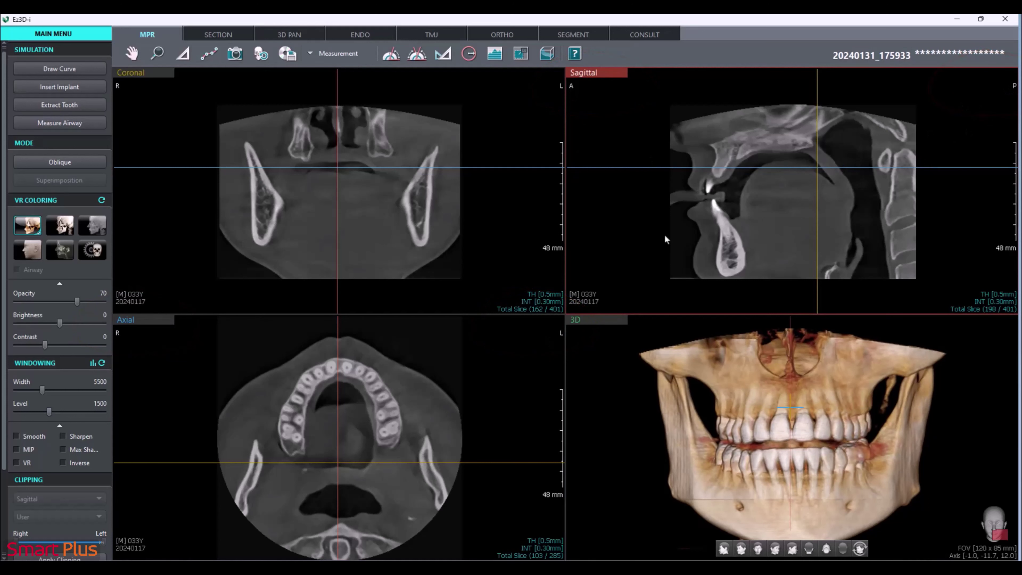
{"action": "left_click", "coordinate": [623, 340]}
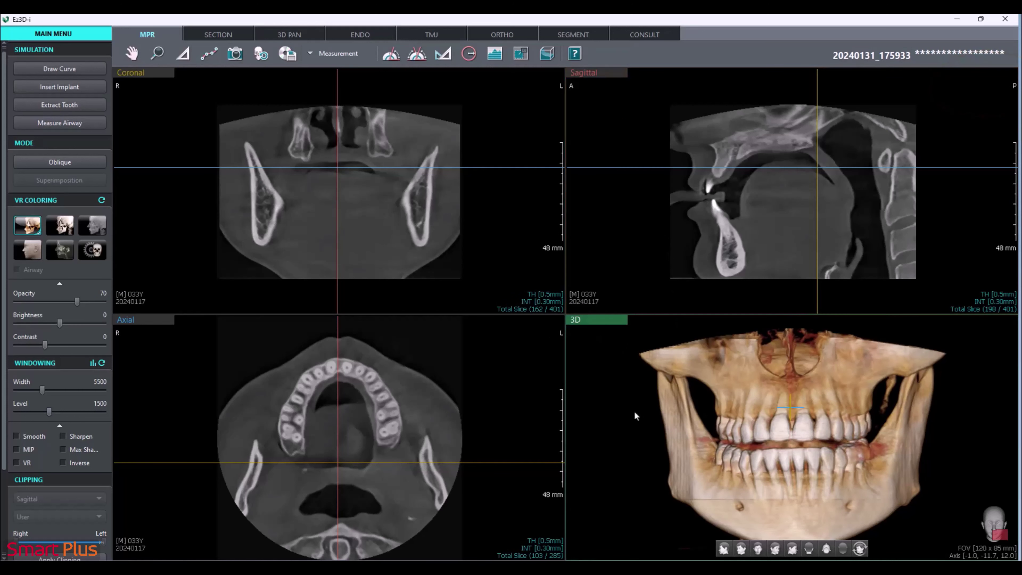
{"action": "left_click_drag", "start_coordinate": [713, 431], "coordinate": [819, 421]}
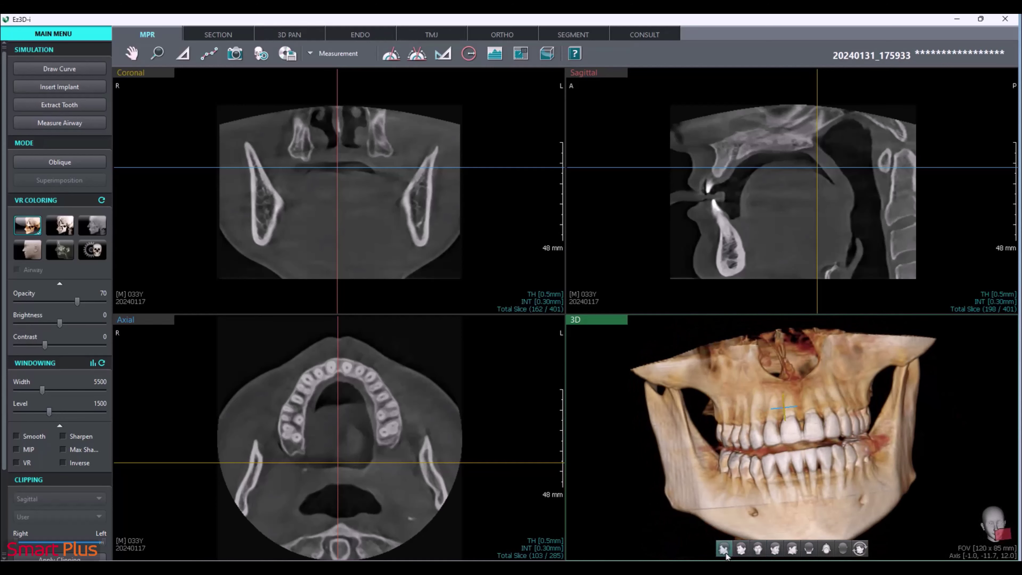
{"action": "left_click", "coordinate": [724, 552]}
{"action": "left_click", "coordinate": [757, 550]}
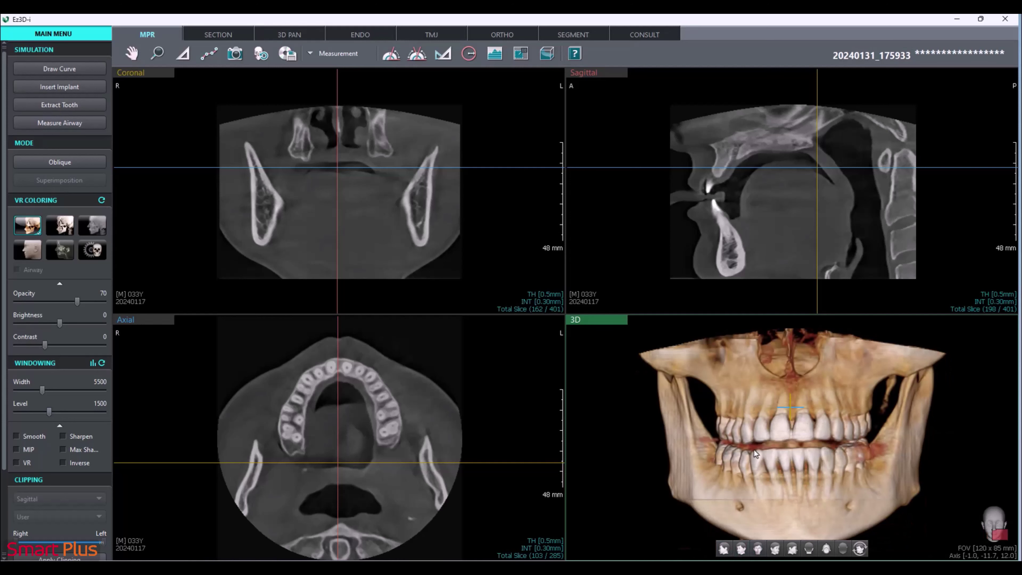
Enlarge the axial view to fill the window, restore the four-view layout, and enlarge the axial view again
{"action": "double_click", "coordinate": [258, 402]}
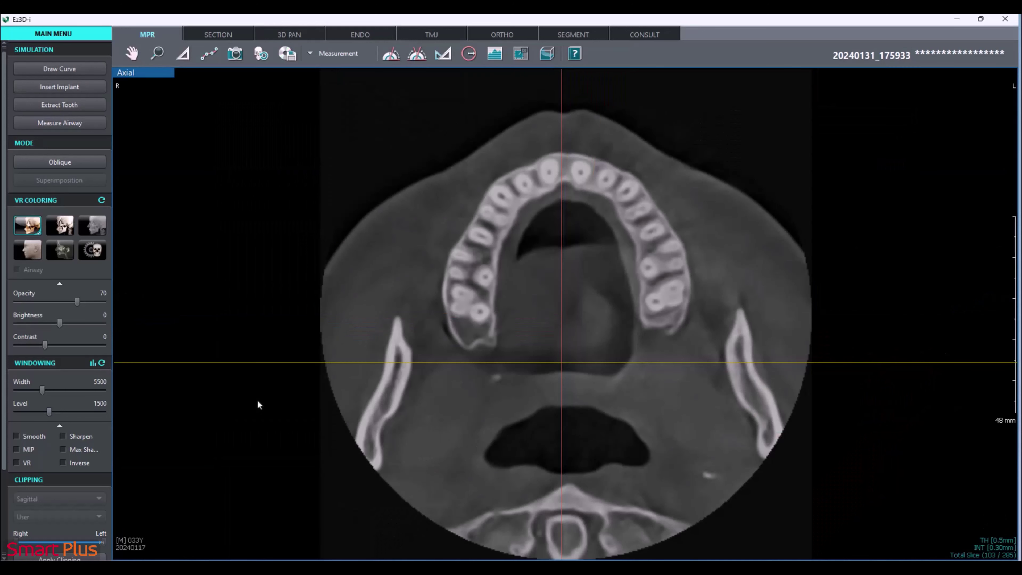
{"action": "double_click", "coordinate": [135, 73]}
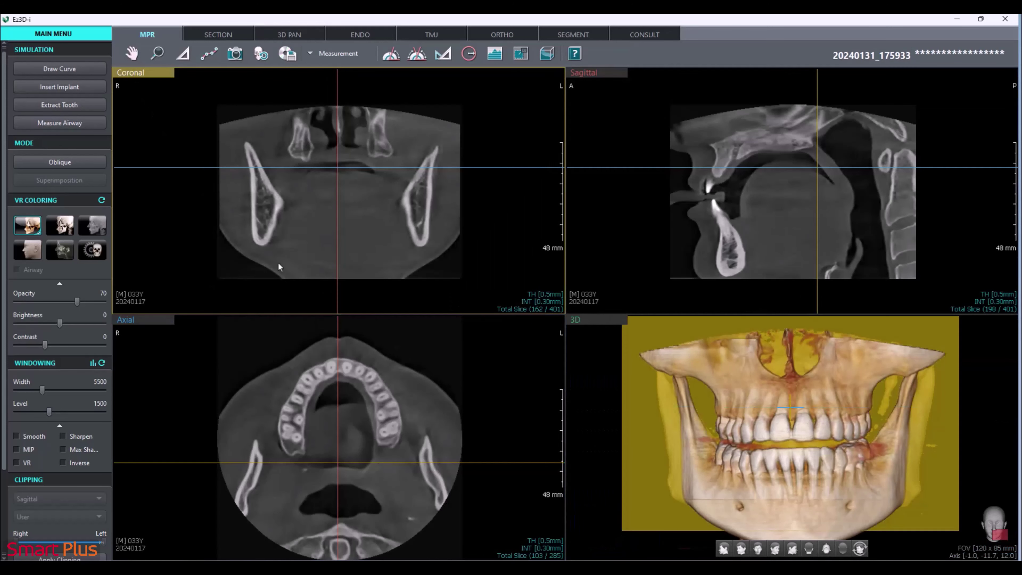
{"action": "double_click", "coordinate": [144, 321]}
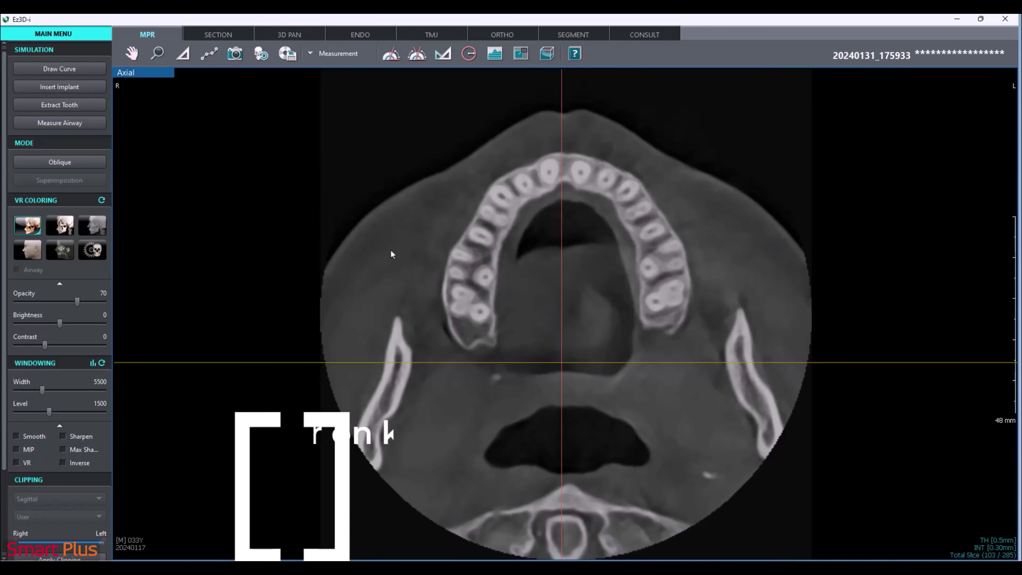
Hide and show the reference lines and overlay text twice in the enlarged axial view, and restore the four-view layout
{"action": "key", "text": "space"}
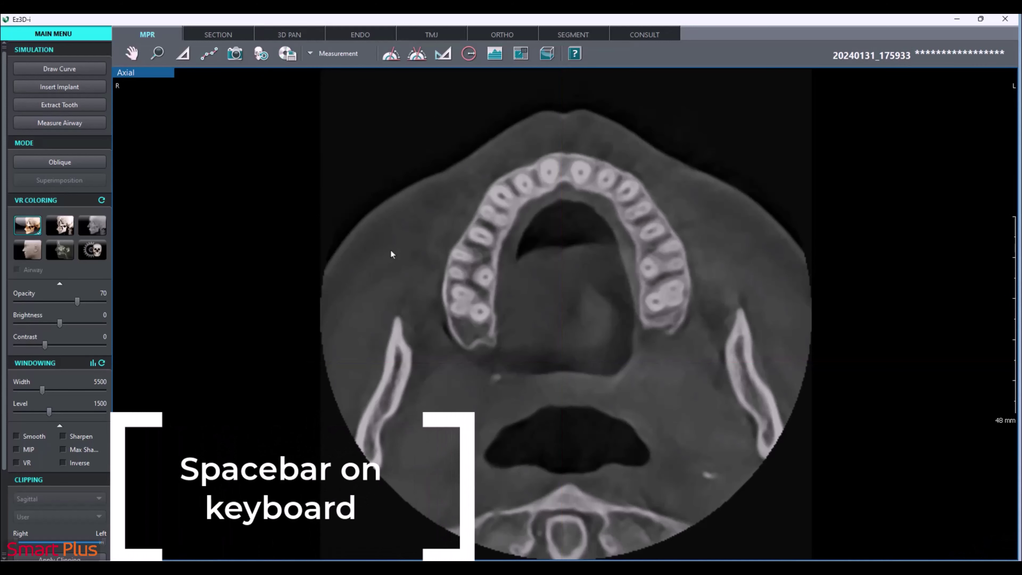
{"action": "key", "text": "space"}
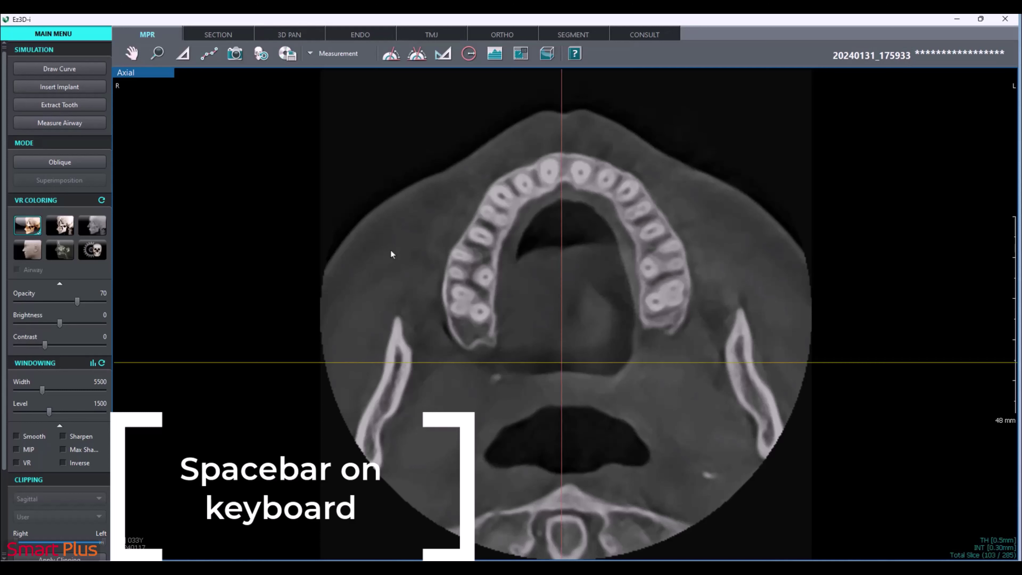
{"action": "key", "text": "space"}
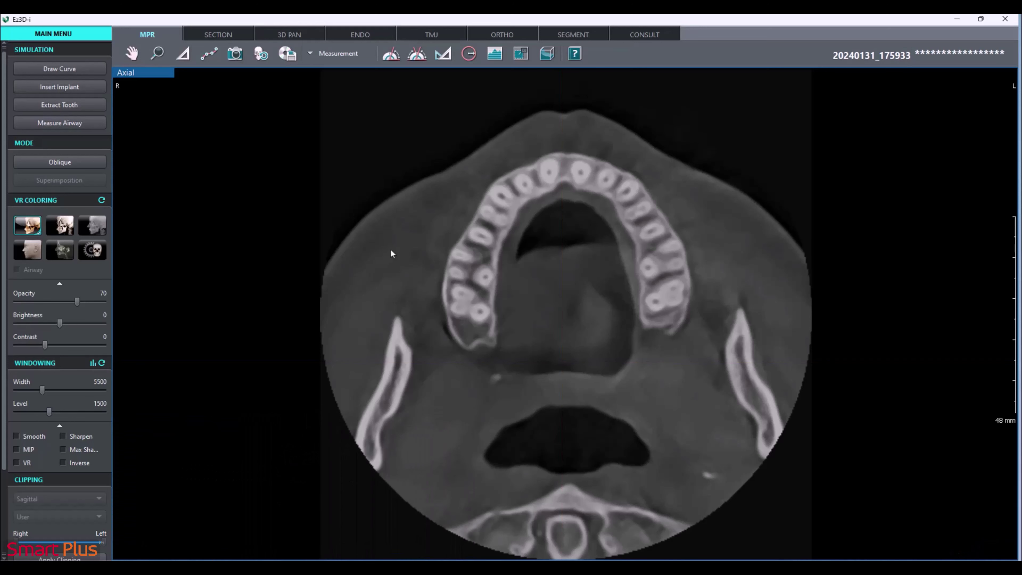
{"action": "key", "text": "space"}
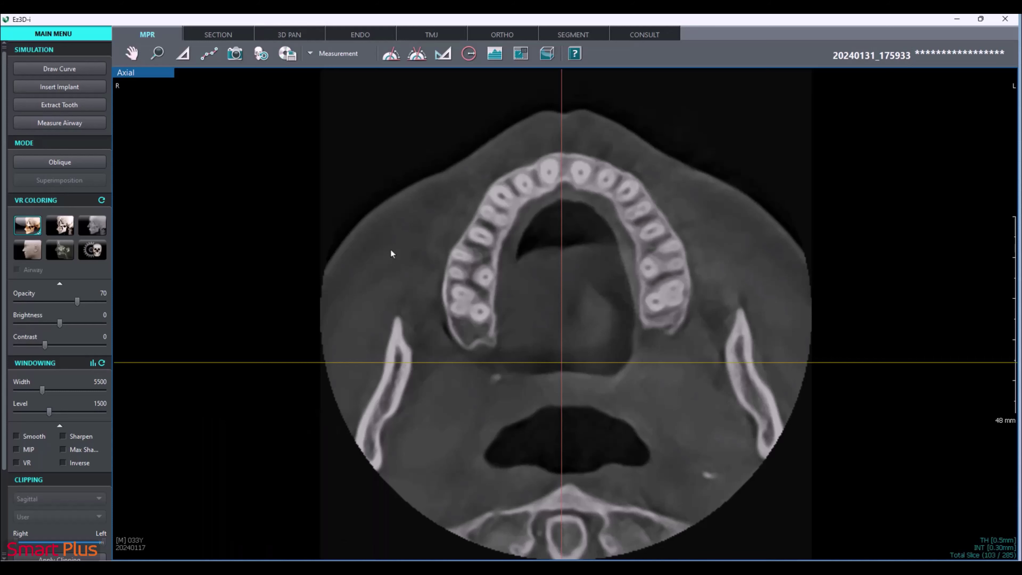
{"action": "double_click", "coordinate": [391, 254]}
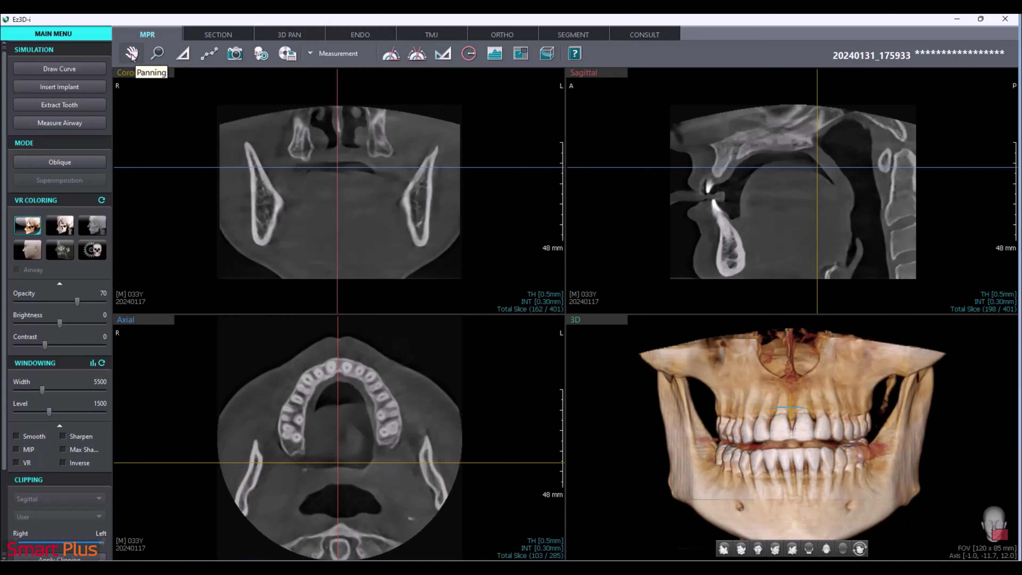
Pan the coronal image toward the patient's right and magnify the slice views
{"action": "left_click_drag", "start_coordinate": [287, 137], "coordinate": [261, 150]}
{"action": "left_click", "coordinate": [158, 53]}
{"action": "left_click_drag", "start_coordinate": [249, 222], "coordinate": [248, 222]}
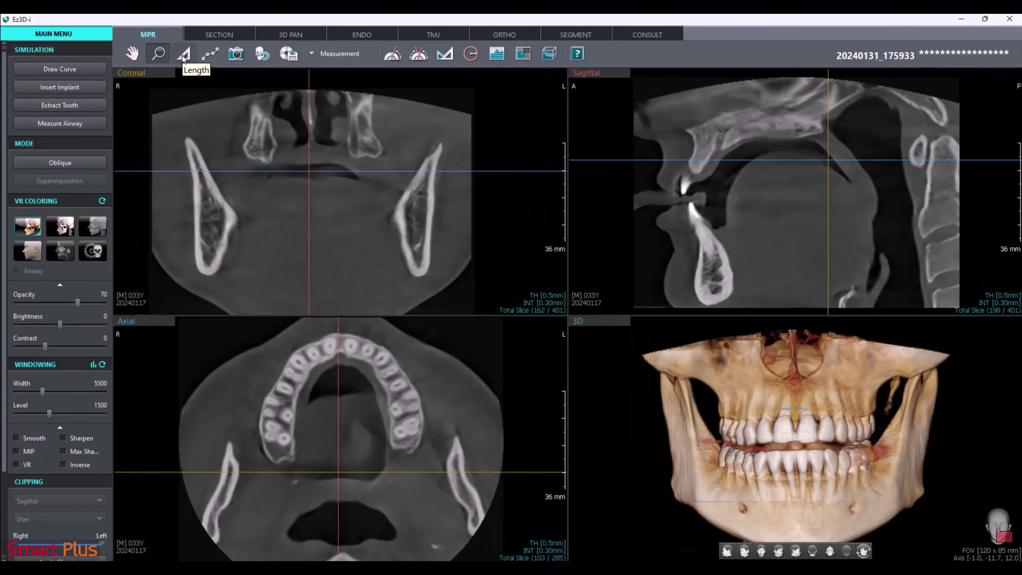
Measure the horizontal width of the patient's right mandible in the coronal view and move the measurement label clear of the bone
{"action": "left_click", "coordinate": [183, 57]}
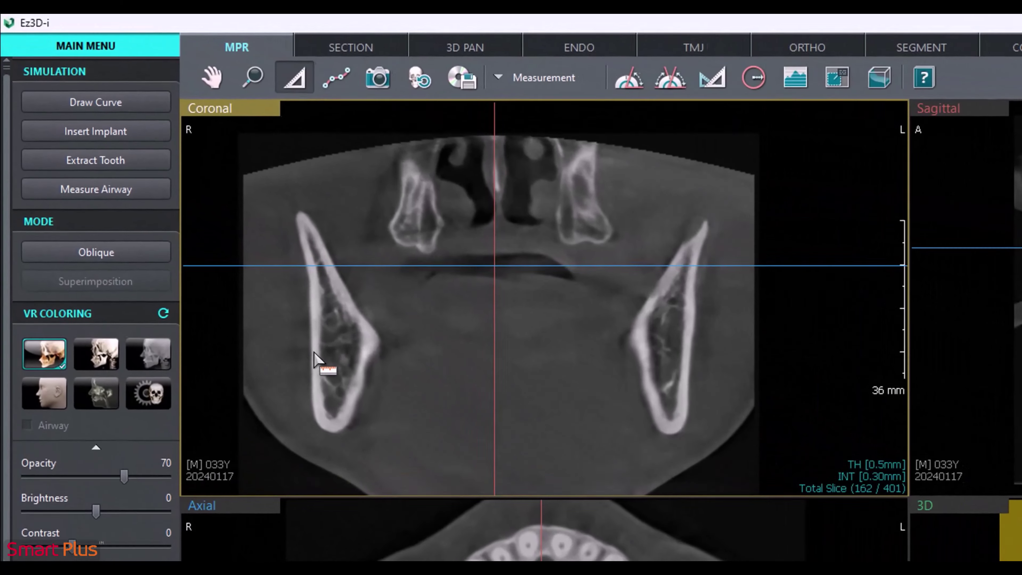
{"action": "left_click", "coordinate": [314, 354]}
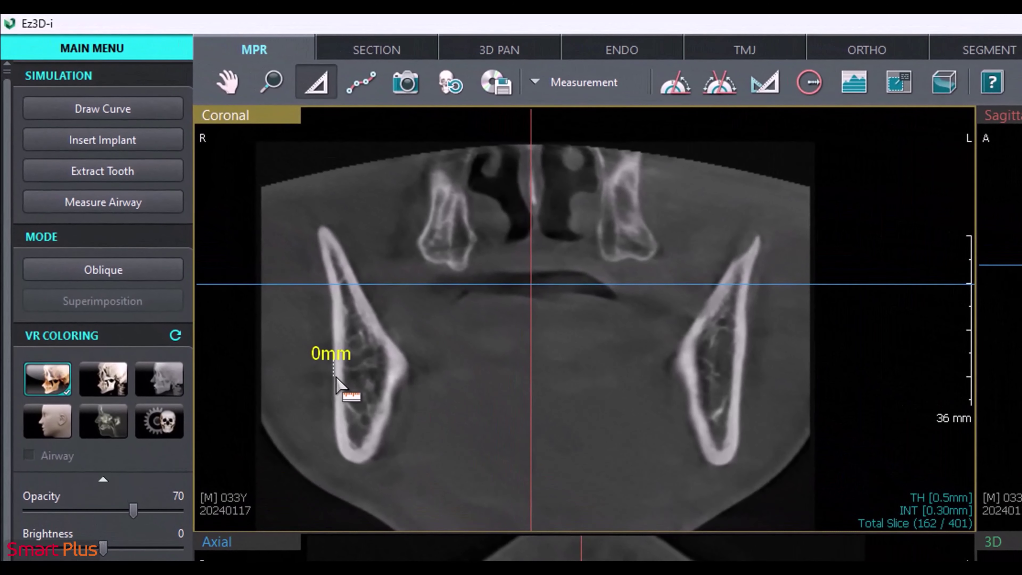
{"action": "left_click", "coordinate": [398, 376]}
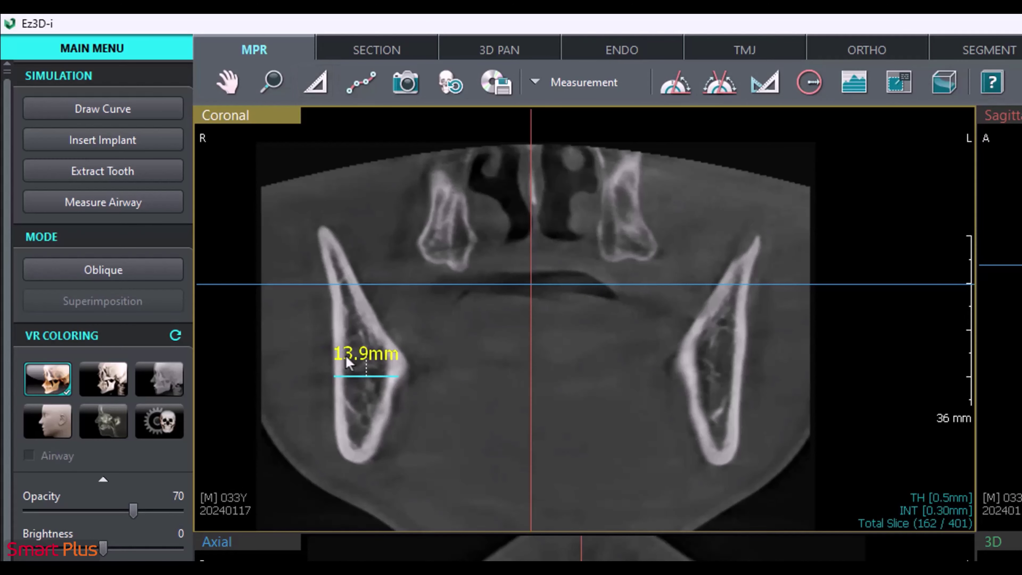
{"action": "left_click_drag", "start_coordinate": [345, 357], "coordinate": [429, 343]}
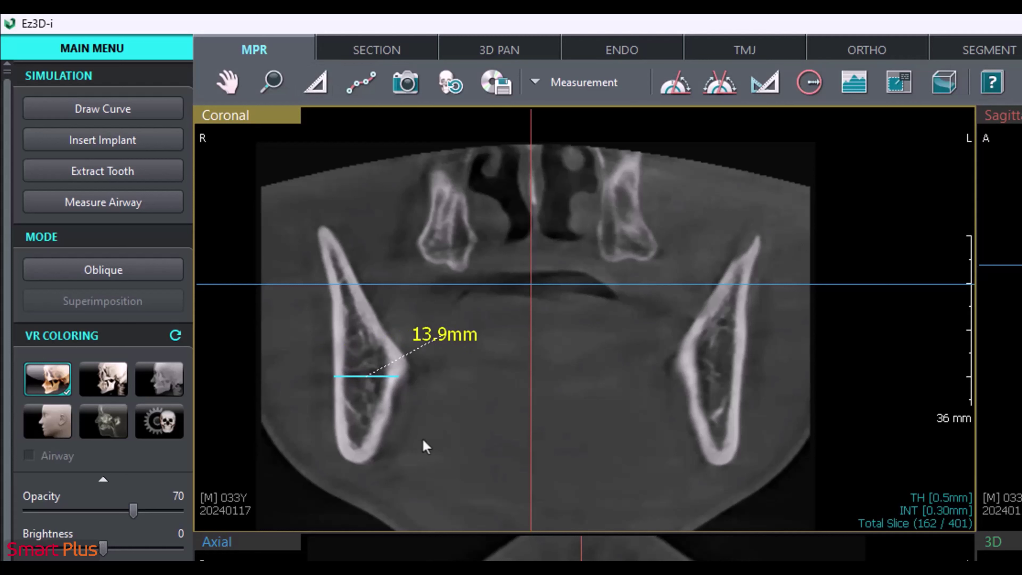
Delete the length measurement from the coronal view
{"action": "right_click", "coordinate": [447, 339]}
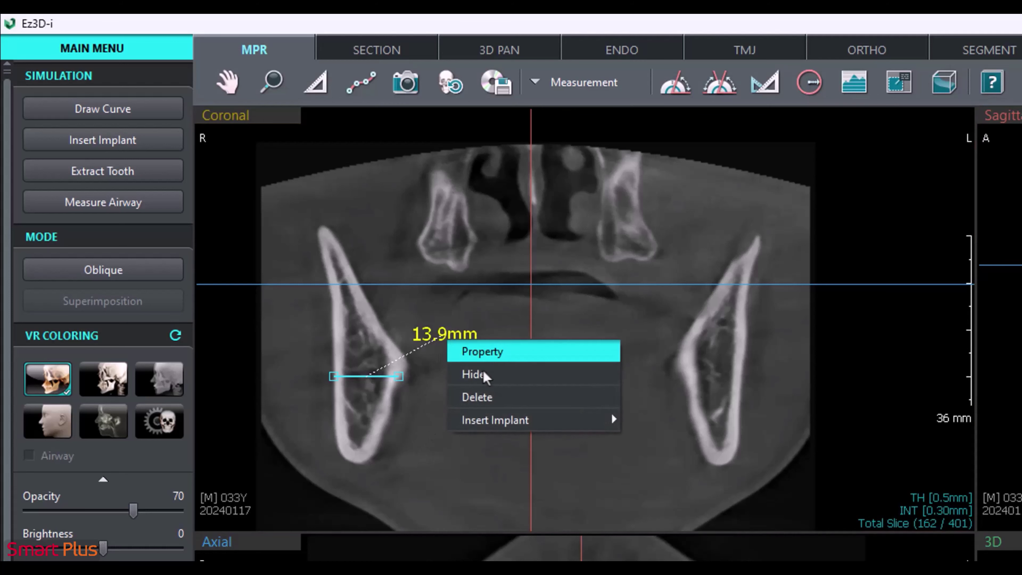
{"action": "left_click", "coordinate": [477, 398]}
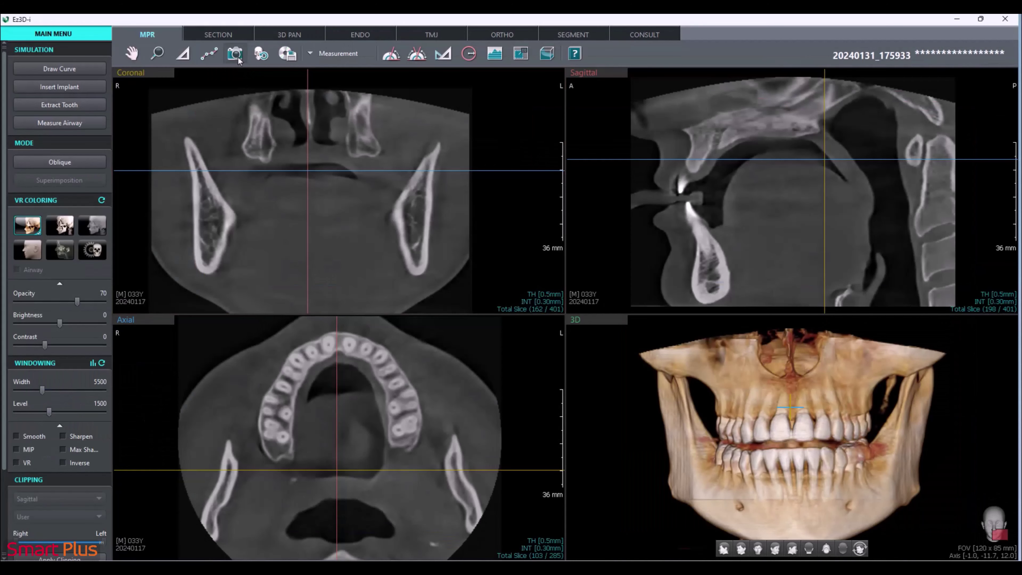
Capture a screenshot of the current four-view MPR layout
{"action": "left_click", "coordinate": [239, 59]}
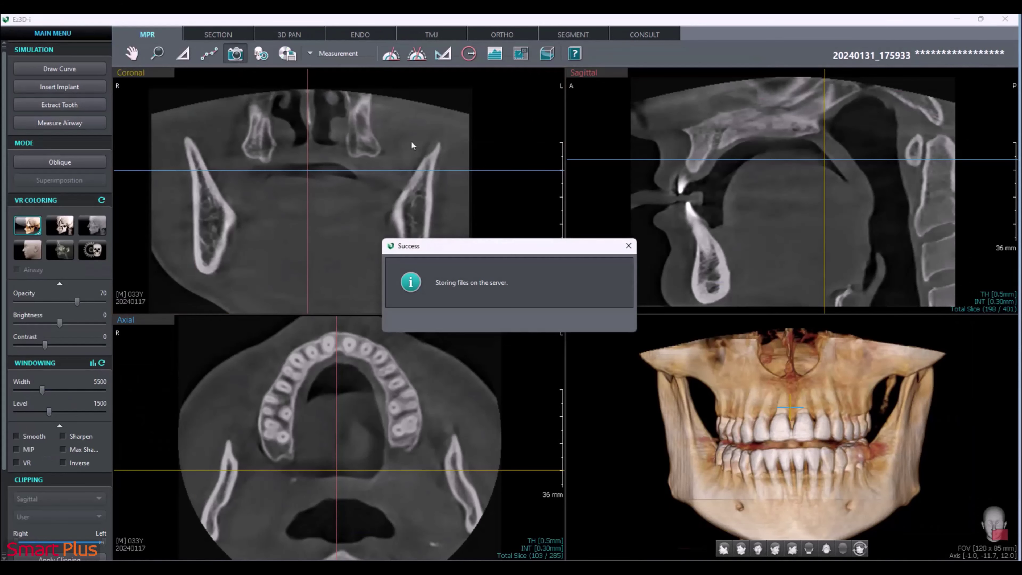
{"action": "left_click", "coordinate": [349, 261]}
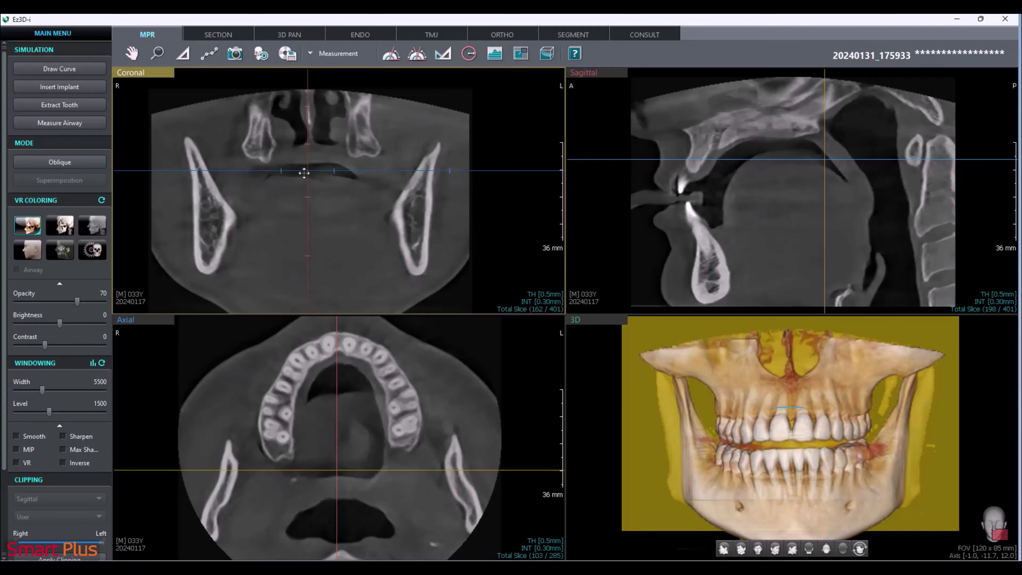
Move the crosshair in the coronal view and reset all views to their initial slices, position and zoom
{"action": "left_click_drag", "start_coordinate": [307, 170], "coordinate": [320, 189]}
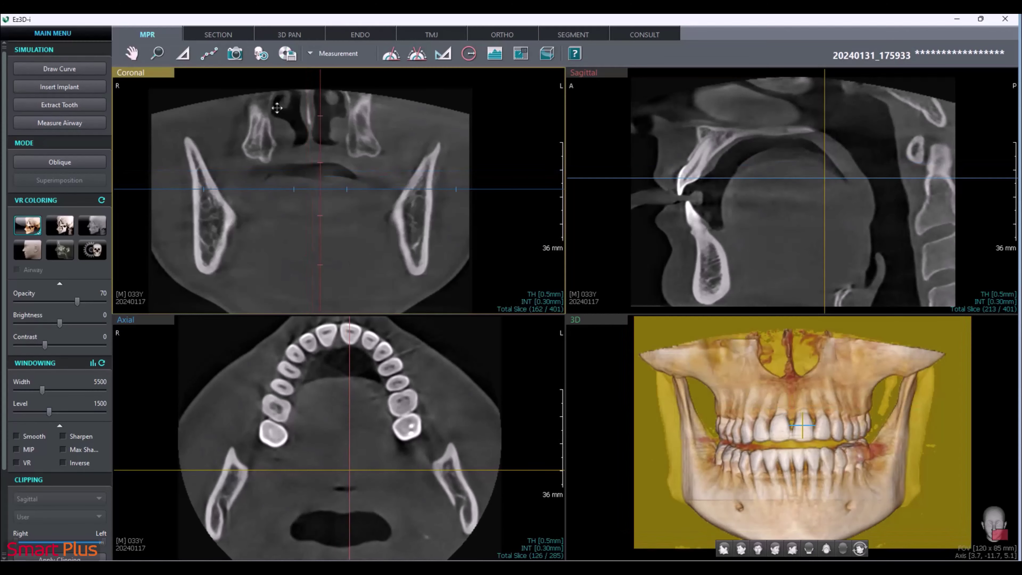
{"action": "left_click", "coordinate": [259, 59]}
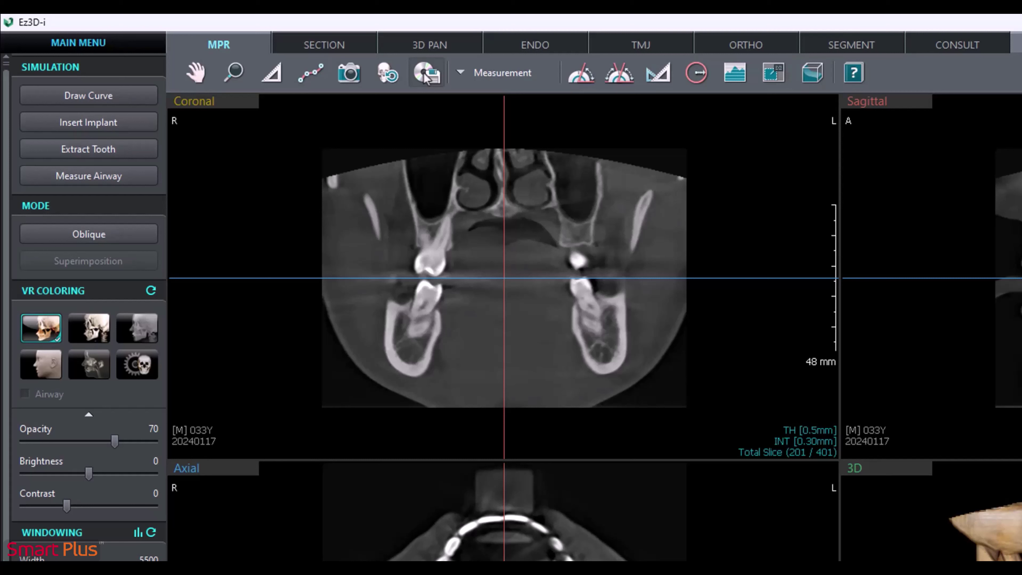
{"action": "left_click", "coordinate": [458, 75]}
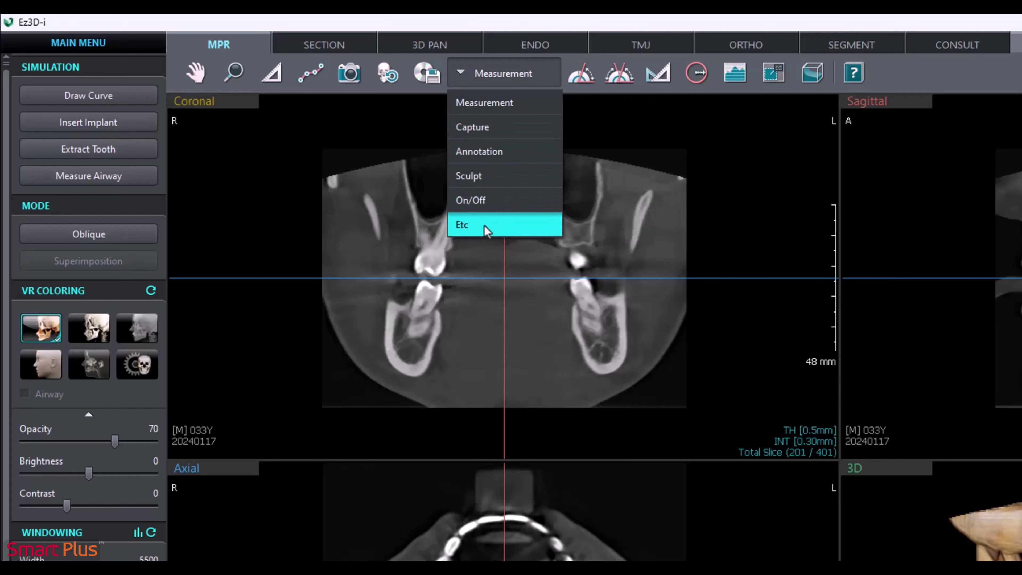
{"action": "left_click", "coordinate": [346, 537]}
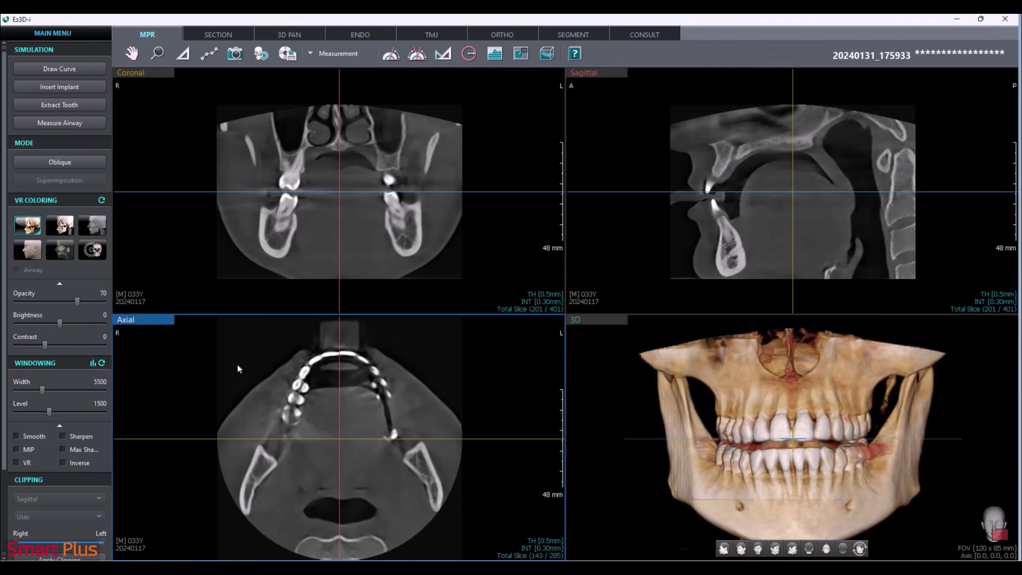
Move the axial plane to the upper edge of the scan and browse axial slices down to the maxillary sinuses
{"action": "left_click", "coordinate": [294, 254]}
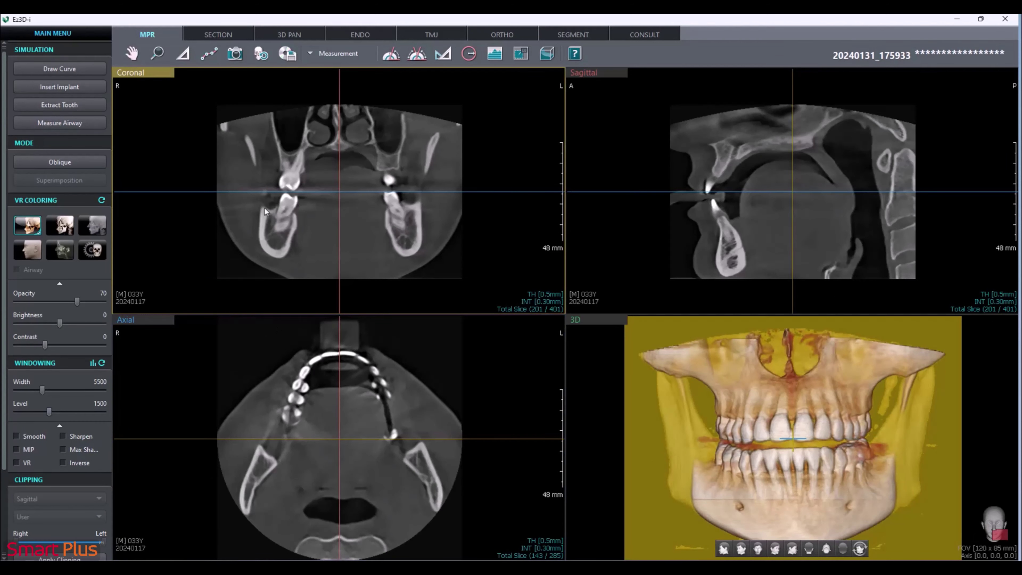
{"action": "left_click_drag", "start_coordinate": [260, 190], "coordinate": [260, 129]}
{"action": "left_click_drag", "start_coordinate": [259, 118], "coordinate": [259, 111]}
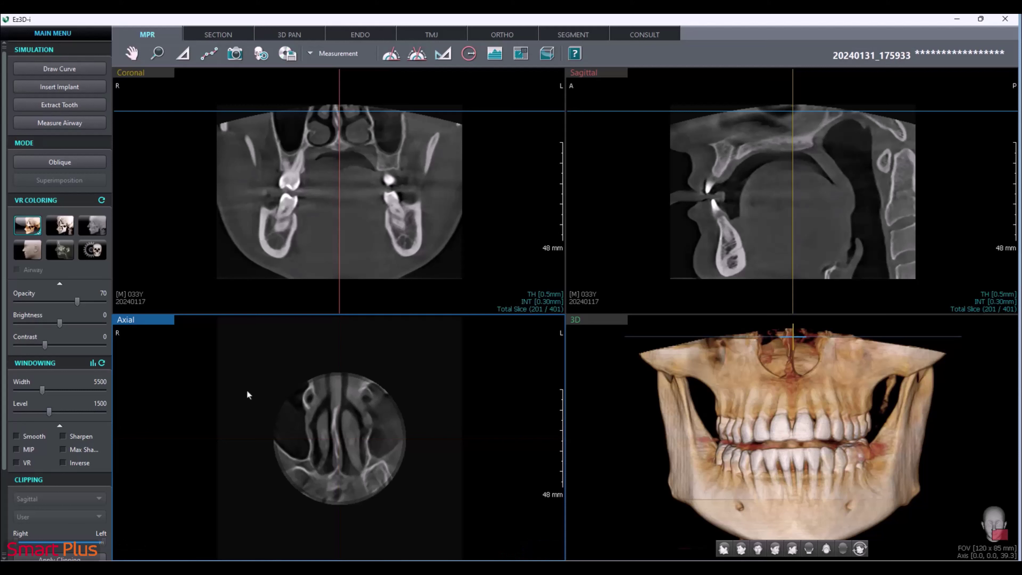
{"action": "scroll", "coordinate": [248, 392], "scroll_direction": "down", "scroll_amount": 5}
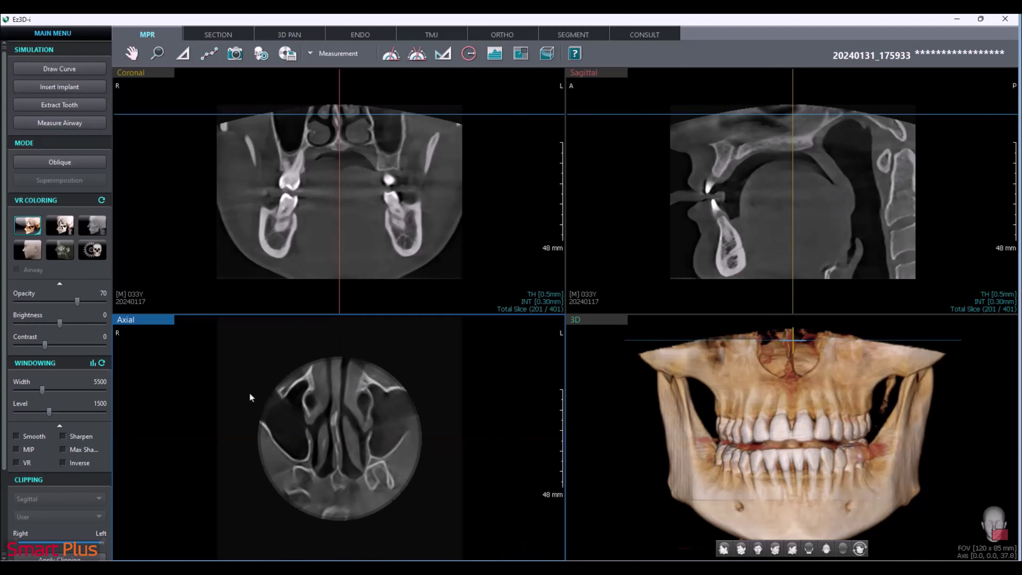
{"action": "scroll", "coordinate": [250, 396], "scroll_direction": "down", "scroll_amount": 4}
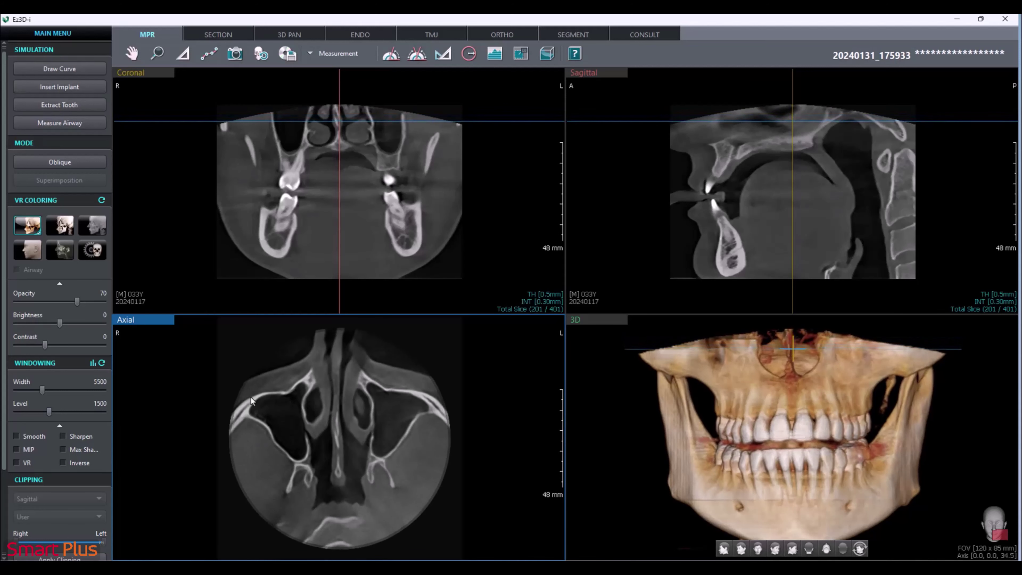
Tilt the 3D skull slightly to show the axial plane and examine axial slices down through the maxillary sinuses and nasal cavity
{"action": "left_click_drag", "start_coordinate": [826, 399], "coordinate": [823, 414]}
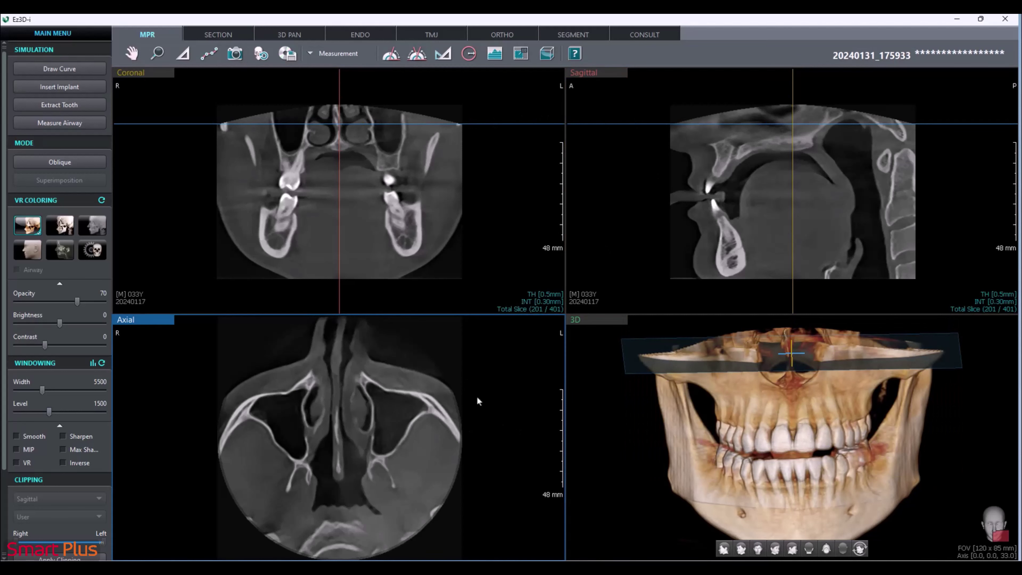
{"action": "scroll", "coordinate": [456, 395], "scroll_direction": "down", "scroll_amount": 4}
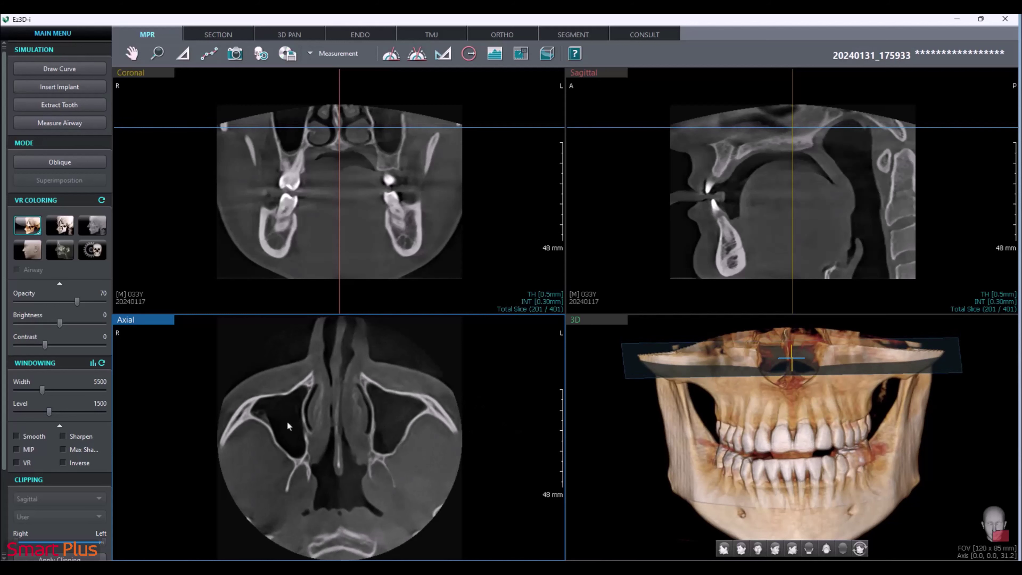
{"action": "scroll", "coordinate": [287, 422], "scroll_direction": "down", "scroll_amount": 4}
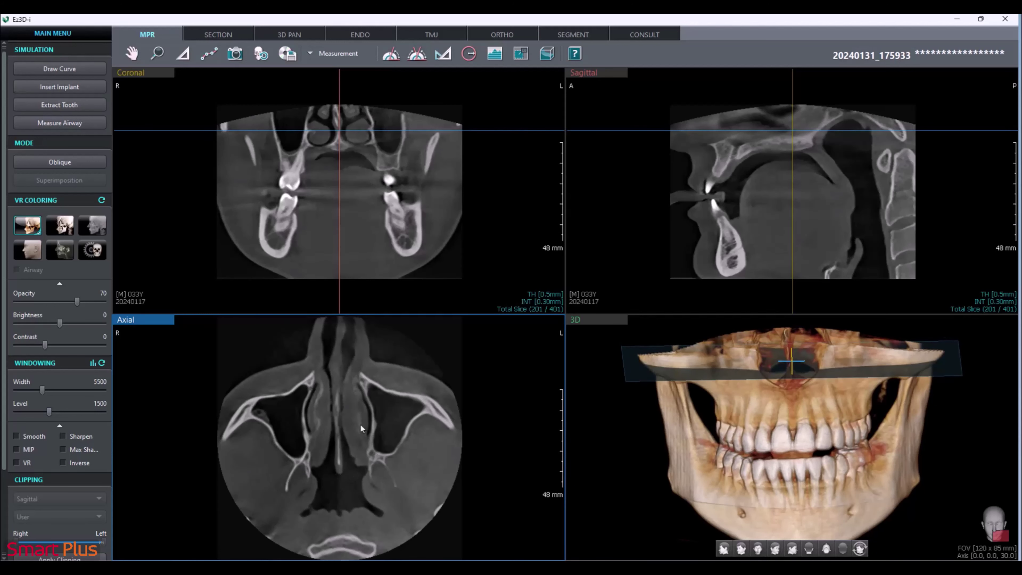
{"action": "scroll", "coordinate": [449, 426], "scroll_direction": "down", "scroll_amount": 9}
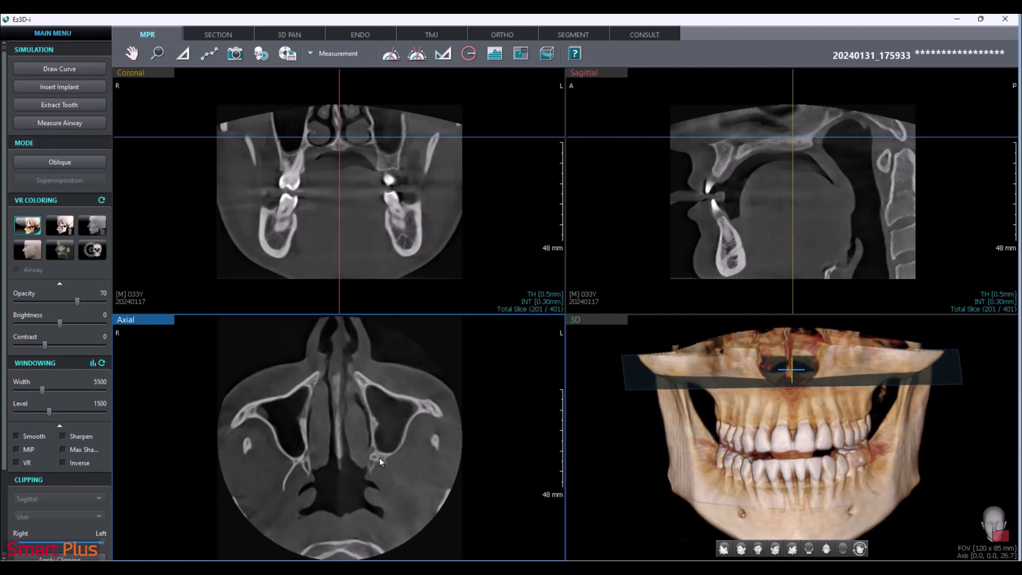
{"action": "scroll", "coordinate": [463, 400], "scroll_direction": "down", "scroll_amount": 9}
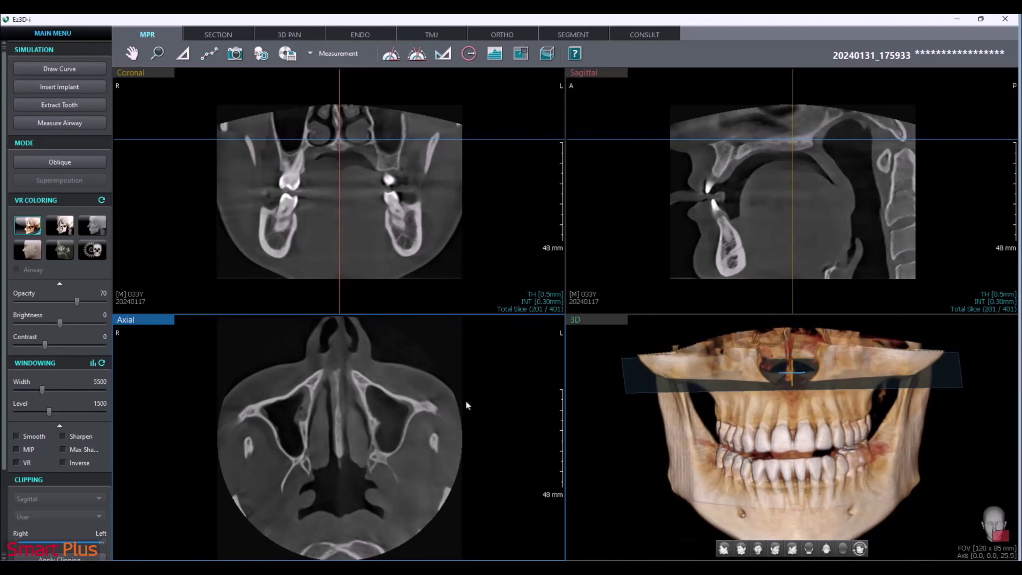
Examine the axial slices from the upper tooth roots down through the crowns to the occlusal level
{"action": "scroll", "coordinate": [473, 407], "scroll_direction": "down", "scroll_amount": 13}
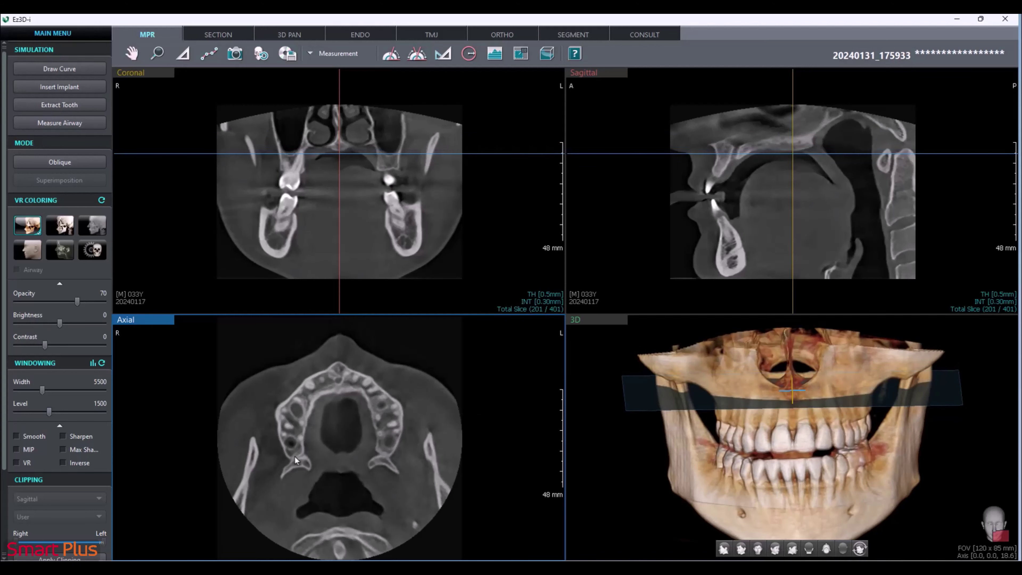
{"action": "scroll", "coordinate": [295, 457], "scroll_direction": "down", "scroll_amount": 6}
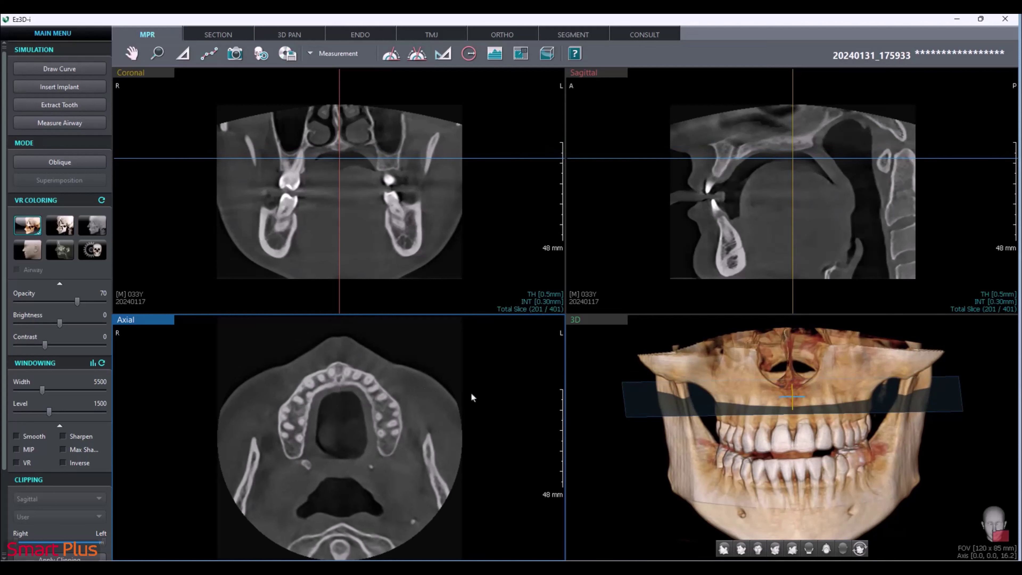
{"action": "scroll", "coordinate": [478, 394], "scroll_direction": "down", "scroll_amount": 14}
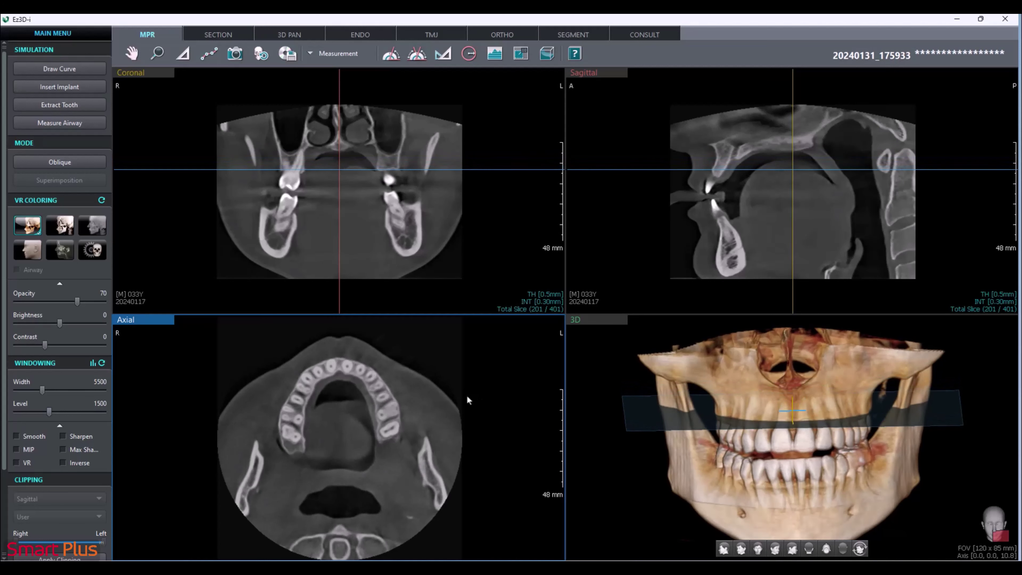
{"action": "scroll", "coordinate": [467, 396], "scroll_direction": "down", "scroll_amount": 6}
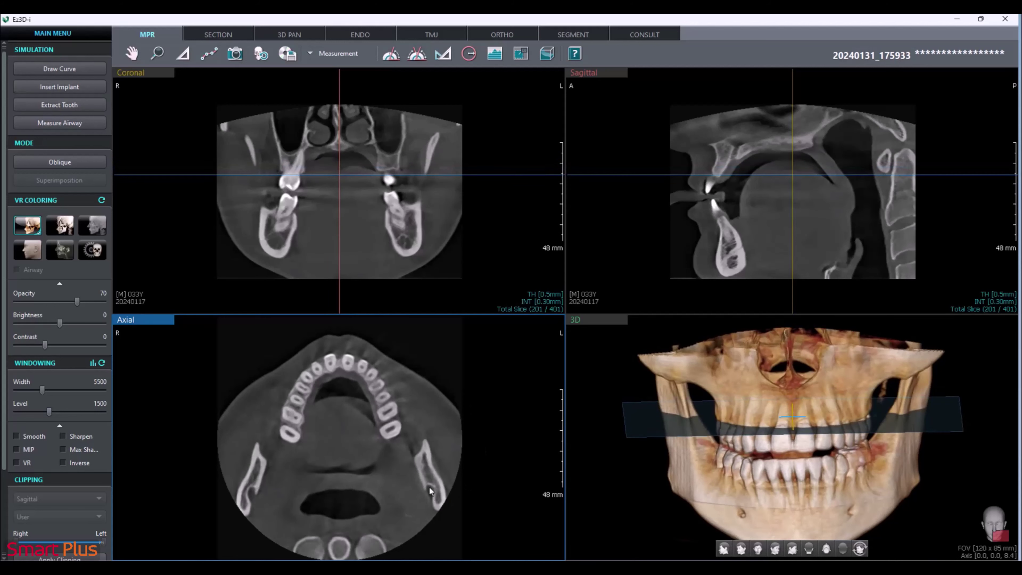
{"action": "scroll", "coordinate": [255, 493], "scroll_direction": "down", "scroll_amount": 20}
Rotate the 3D skull to show the patient's left side and examine axial slices from the lower crowns to the roots
{"action": "left_click_drag", "start_coordinate": [823, 420], "coordinate": [722, 428]}
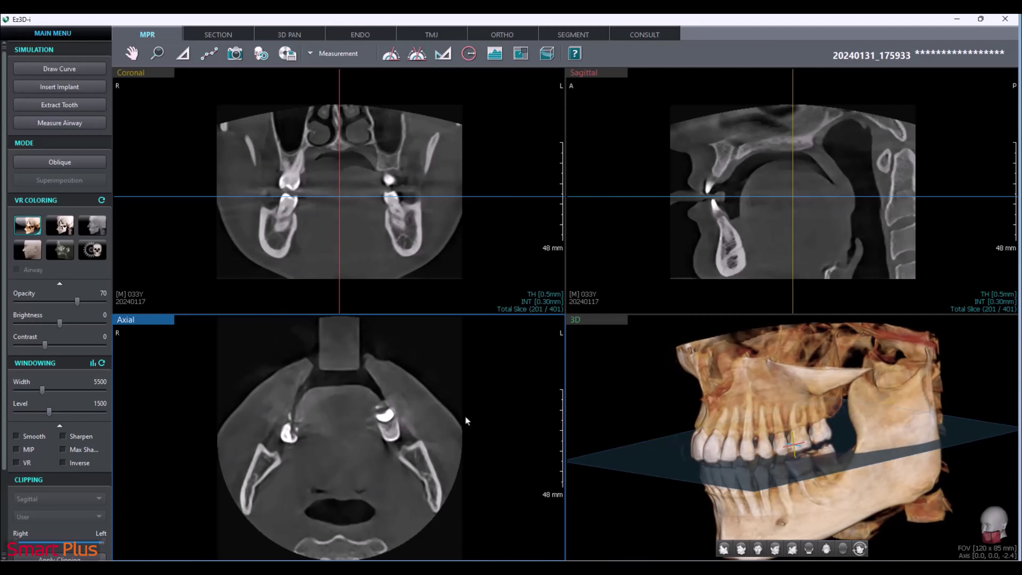
{"action": "scroll", "coordinate": [466, 416], "scroll_direction": "down", "scroll_amount": 8}
{"action": "scroll", "coordinate": [470, 414], "scroll_direction": "down", "scroll_amount": 13}
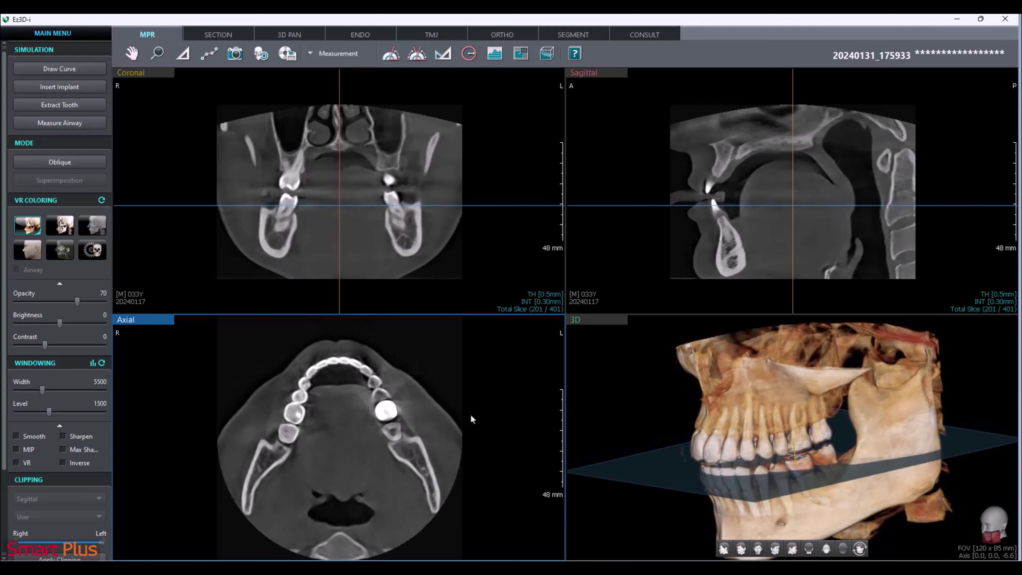
{"action": "scroll", "coordinate": [470, 416], "scroll_direction": "down", "scroll_amount": 5}
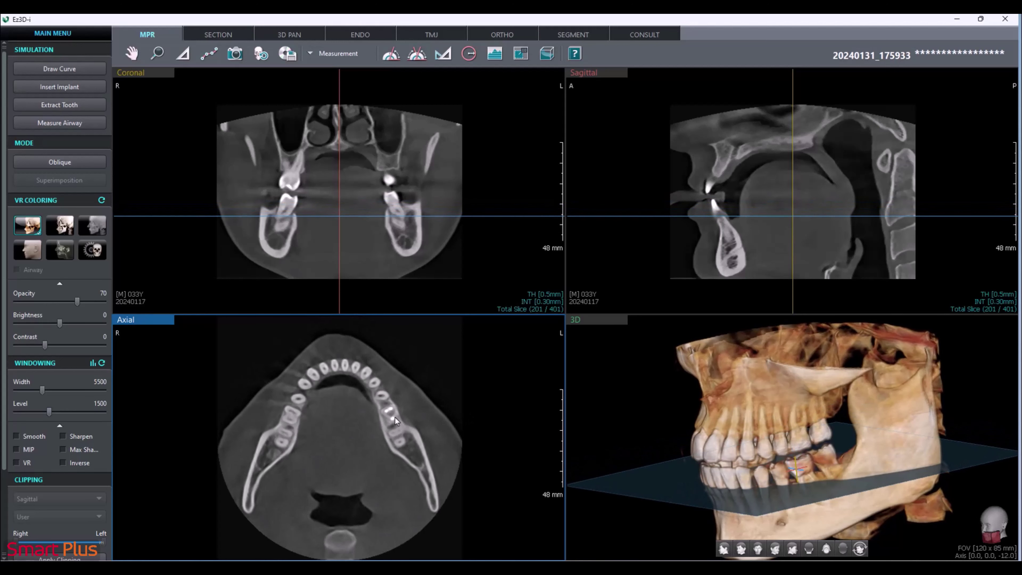
Examine the axial slices down through the mandibular body, from the lower tooth roots past the mental foramina toward the chin's lower border
{"action": "scroll", "coordinate": [445, 427], "scroll_direction": "down", "scroll_amount": 7}
{"action": "scroll", "coordinate": [449, 429], "scroll_direction": "down", "scroll_amount": 14}
{"action": "scroll", "coordinate": [450, 430], "scroll_direction": "down", "scroll_amount": 14}
{"action": "scroll", "coordinate": [451, 430], "scroll_direction": "down", "scroll_amount": 3}
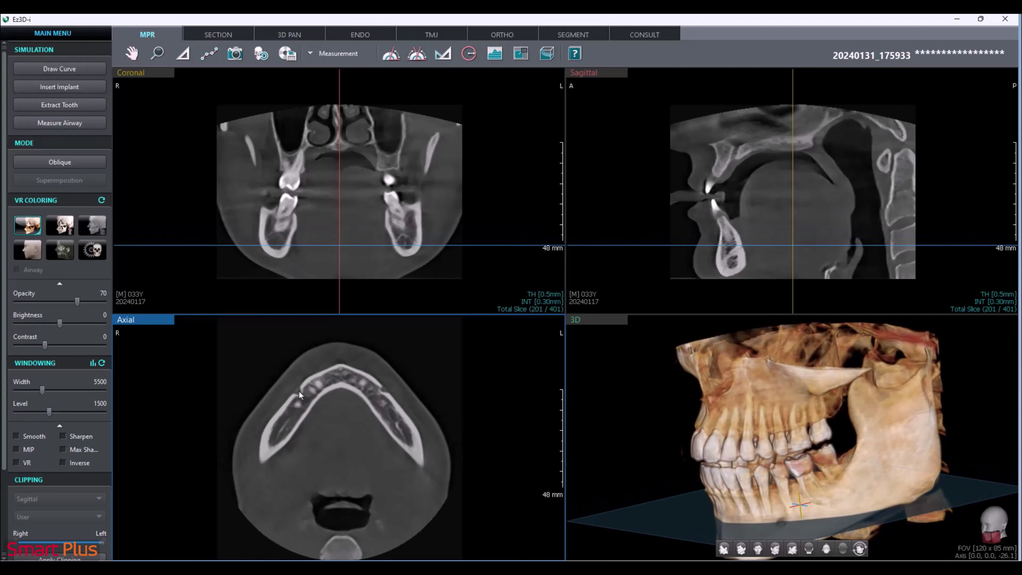
{"action": "scroll", "coordinate": [298, 391], "scroll_direction": "down", "scroll_amount": 1}
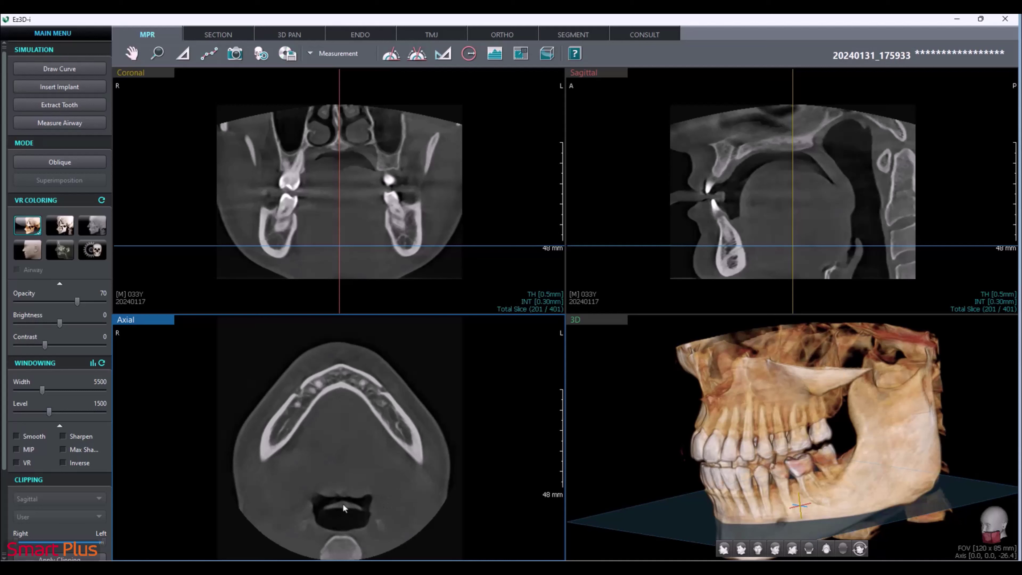
{"action": "scroll", "coordinate": [404, 418], "scroll_direction": "down", "scroll_amount": 18}
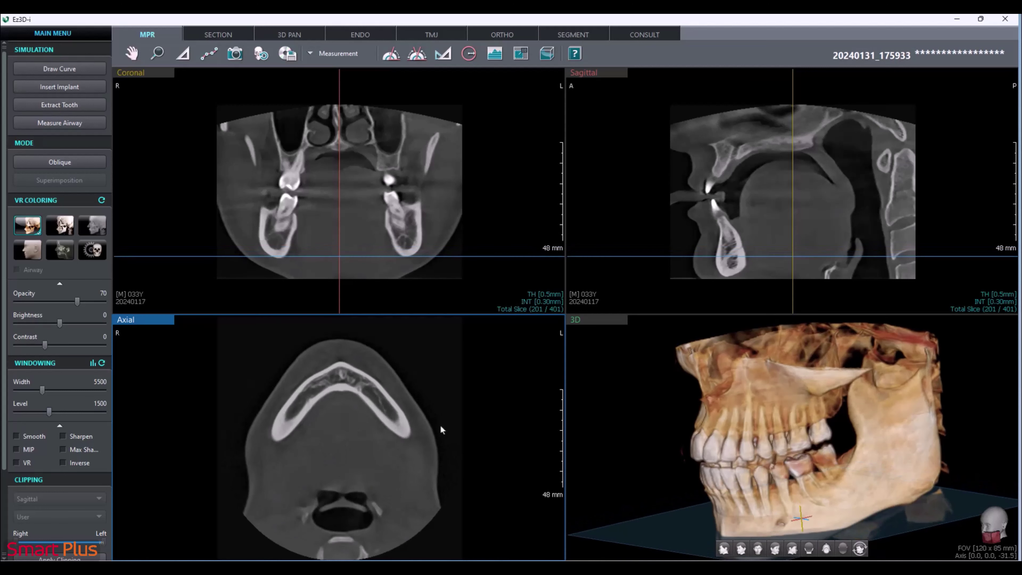
{"action": "scroll", "coordinate": [440, 426], "scroll_direction": "up", "scroll_amount": 2}
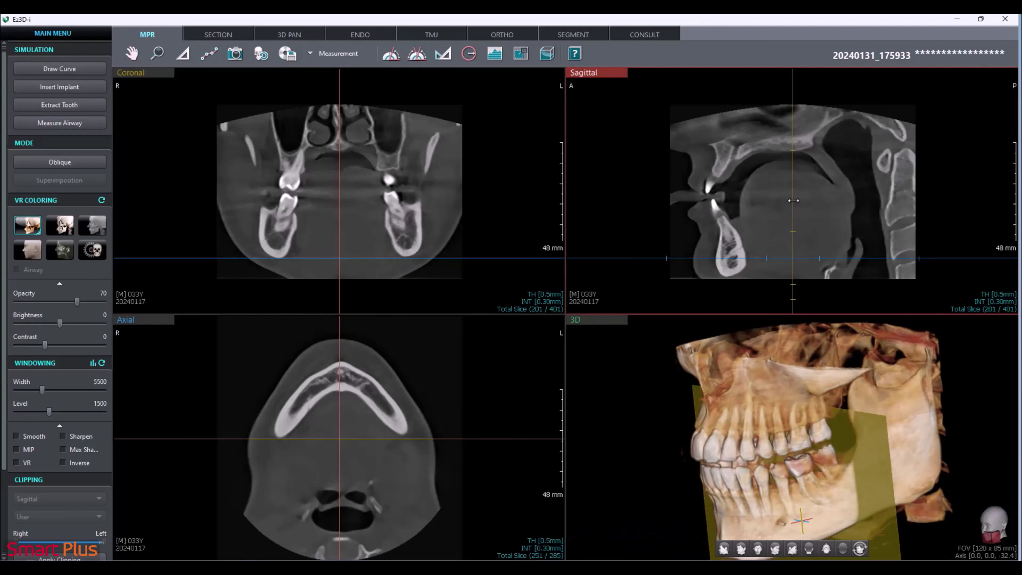
Move the coronal plane in front of the incisors and examine coronal slices backward through the anterior teeth to the premolars
{"action": "left_click_drag", "start_coordinate": [793, 200], "coordinate": [687, 204]}
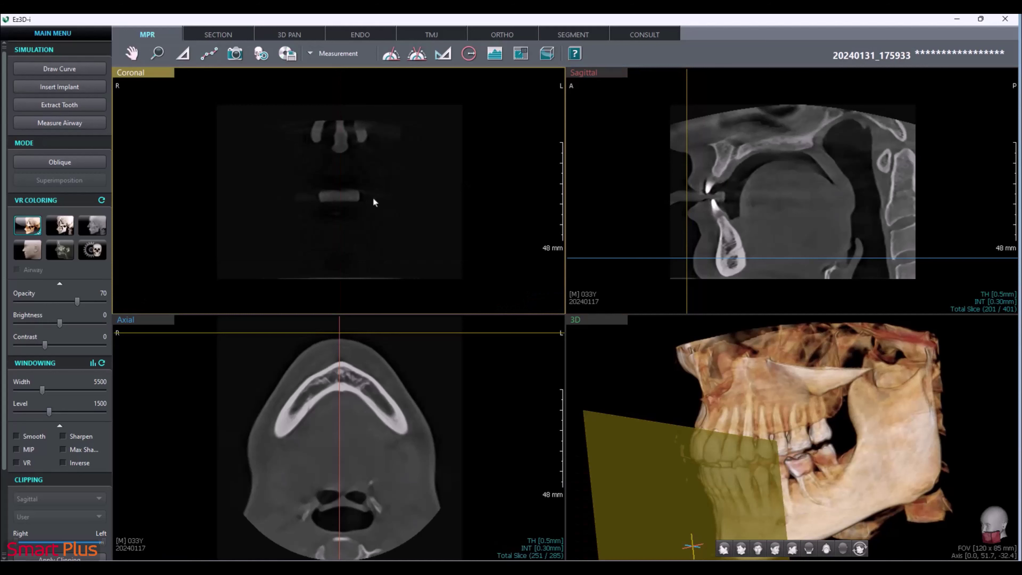
{"action": "scroll", "coordinate": [373, 197], "scroll_direction": "down", "scroll_amount": 10}
{"action": "scroll", "coordinate": [373, 197], "scroll_direction": "down", "scroll_amount": 10}
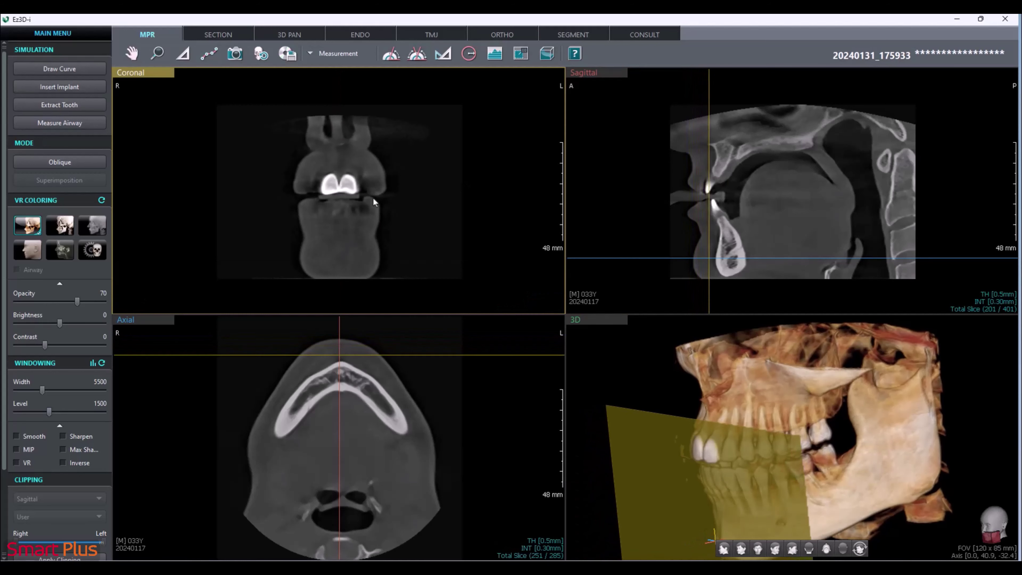
{"action": "scroll", "coordinate": [437, 247], "scroll_direction": "down", "scroll_amount": 10}
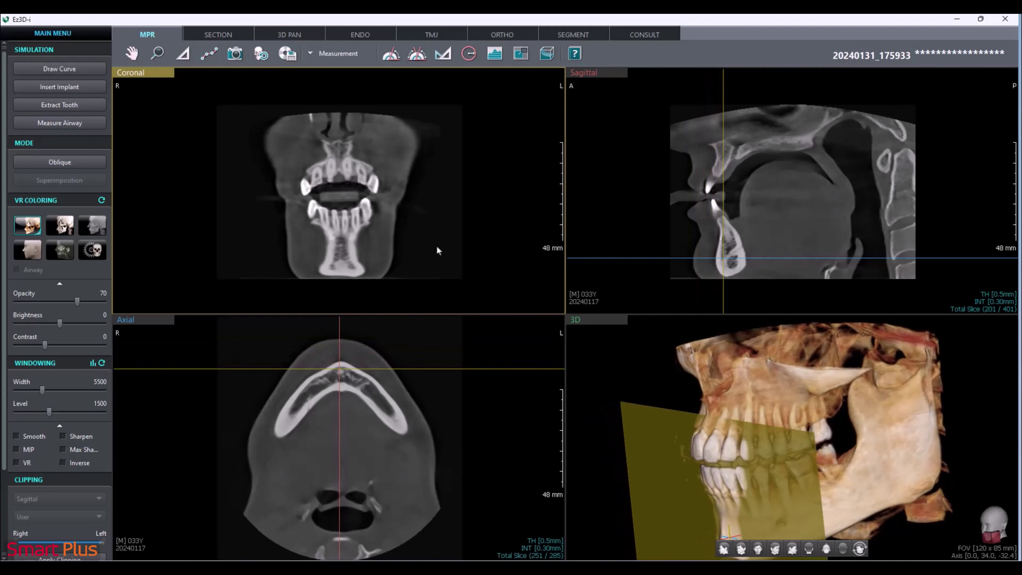
{"action": "scroll", "coordinate": [441, 250], "scroll_direction": "down", "scroll_amount": 10}
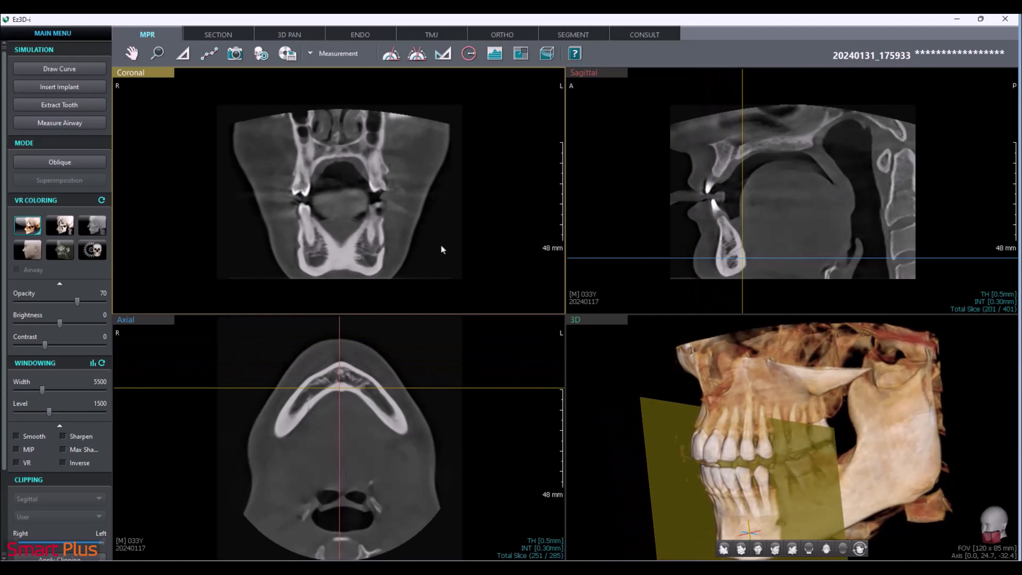
Examine the coronal slices backward through the maxillary sinuses, molars and posterior mandibular body
{"action": "scroll", "coordinate": [442, 248], "scroll_direction": "down", "scroll_amount": 5}
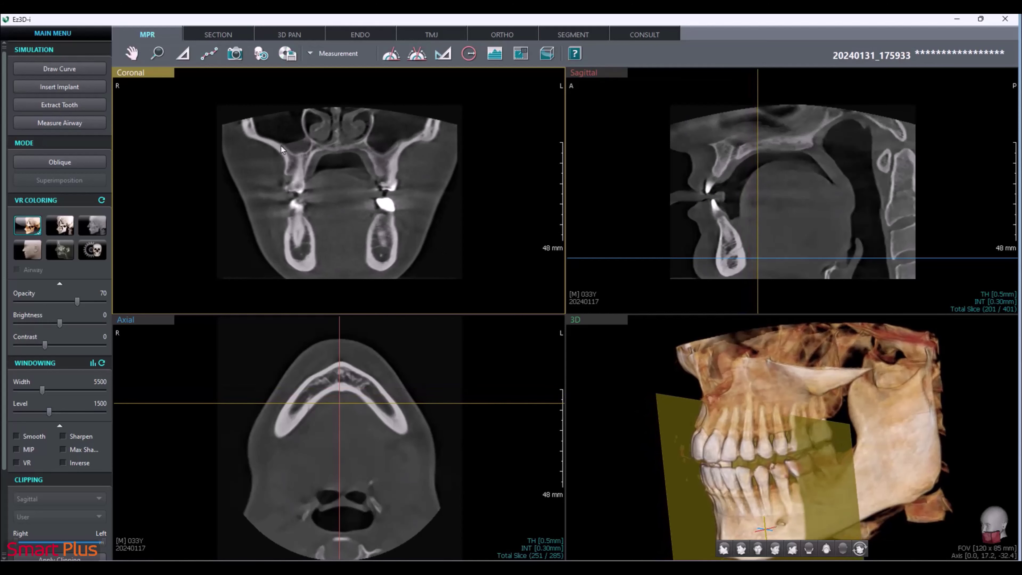
{"action": "scroll", "coordinate": [345, 229], "scroll_direction": "down", "scroll_amount": 6}
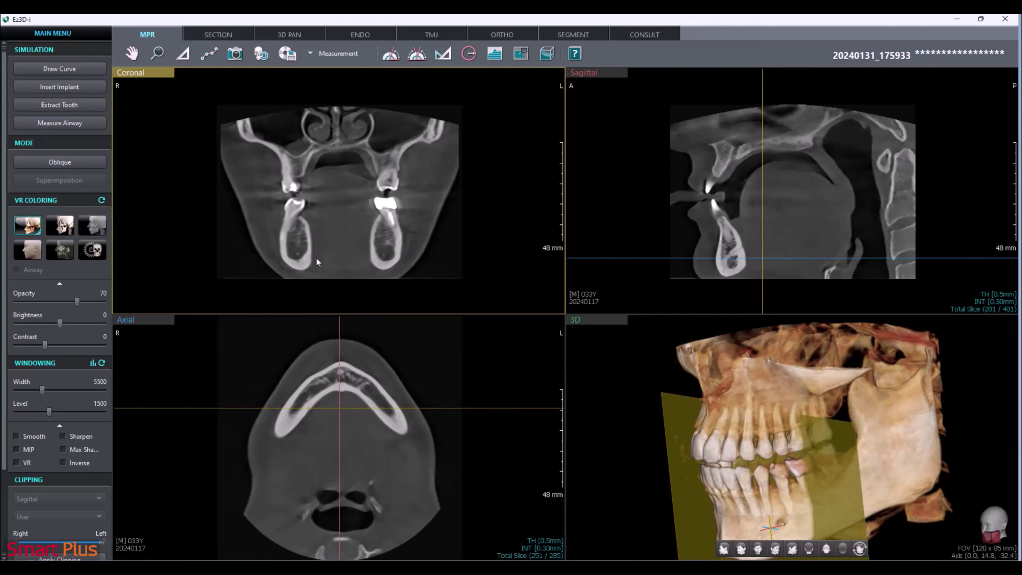
{"action": "scroll", "coordinate": [351, 242], "scroll_direction": "down", "scroll_amount": 5}
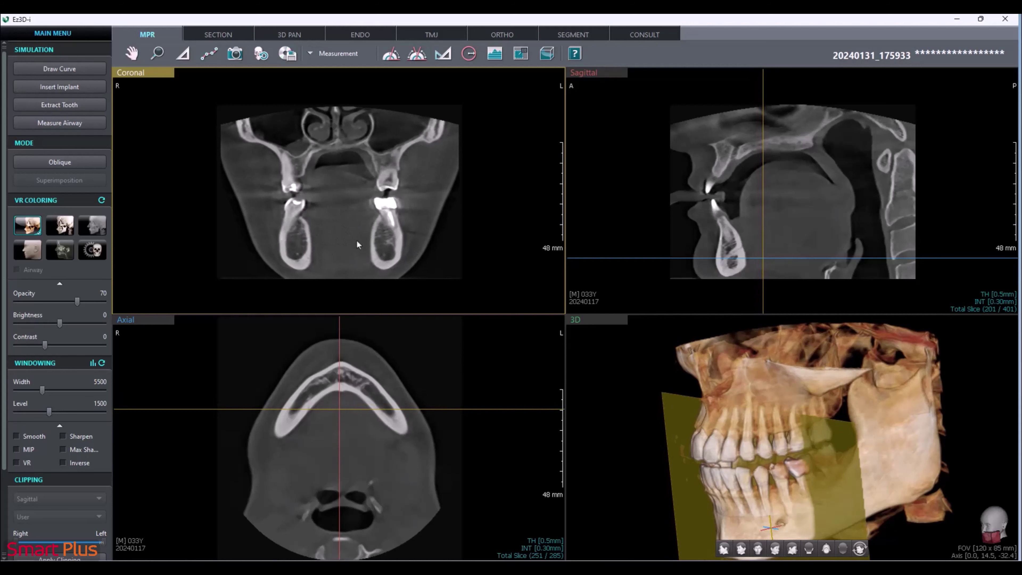
{"action": "scroll", "coordinate": [356, 243], "scroll_direction": "down", "scroll_amount": 6}
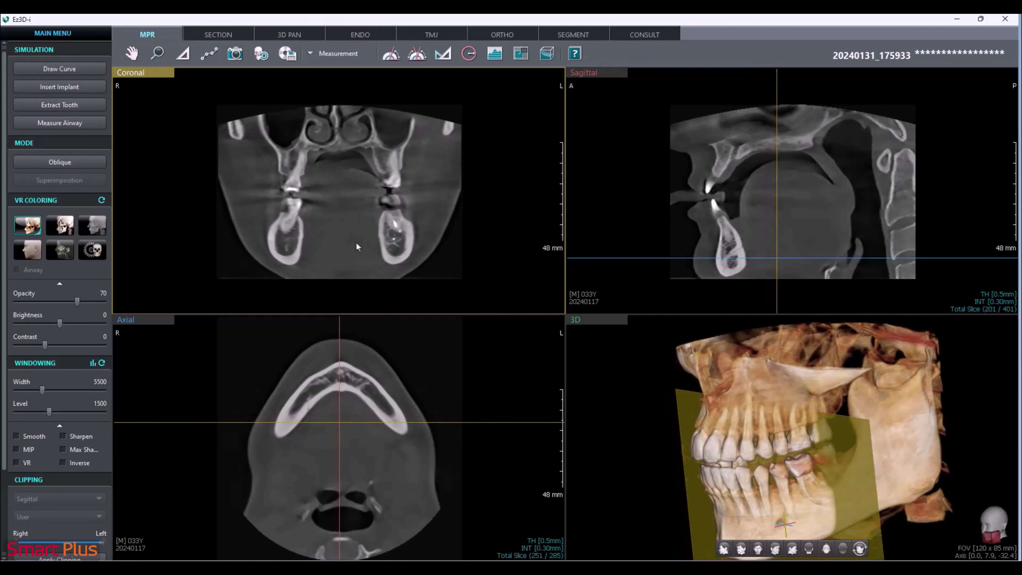
{"action": "scroll", "coordinate": [356, 245], "scroll_direction": "down", "scroll_amount": 6}
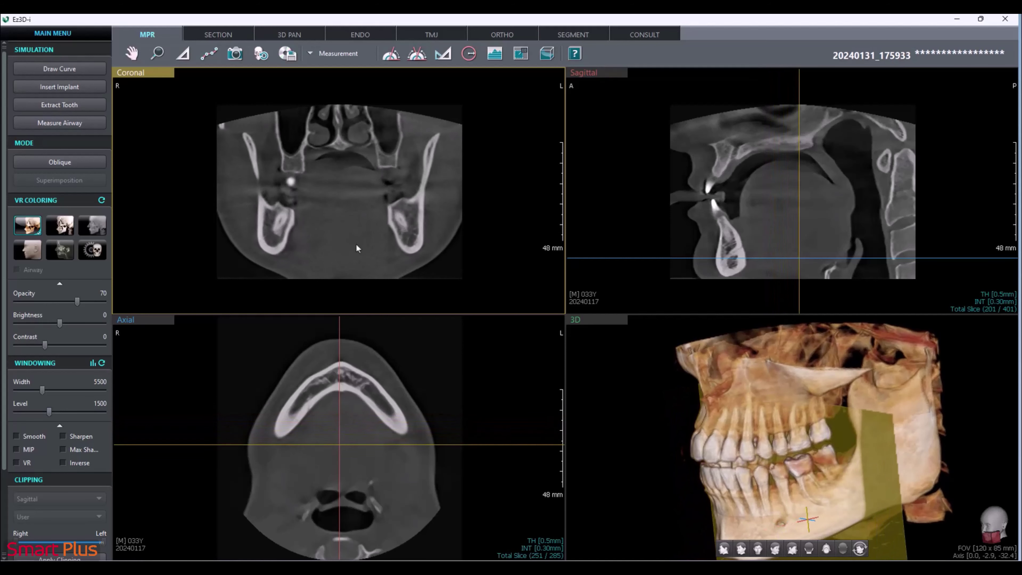
Examine the coronal slices from the mandibular rami backward through the airway and cervical vertebrae to the rear edge of the scan
{"action": "scroll", "coordinate": [356, 246], "scroll_direction": "down", "scroll_amount": 6}
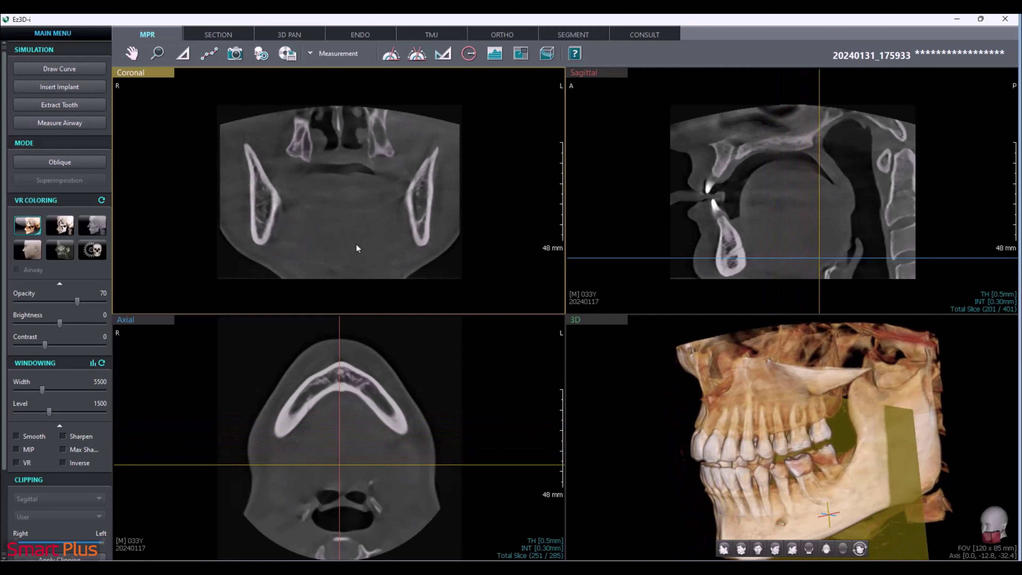
{"action": "scroll", "coordinate": [356, 248], "scroll_direction": "down", "scroll_amount": 5}
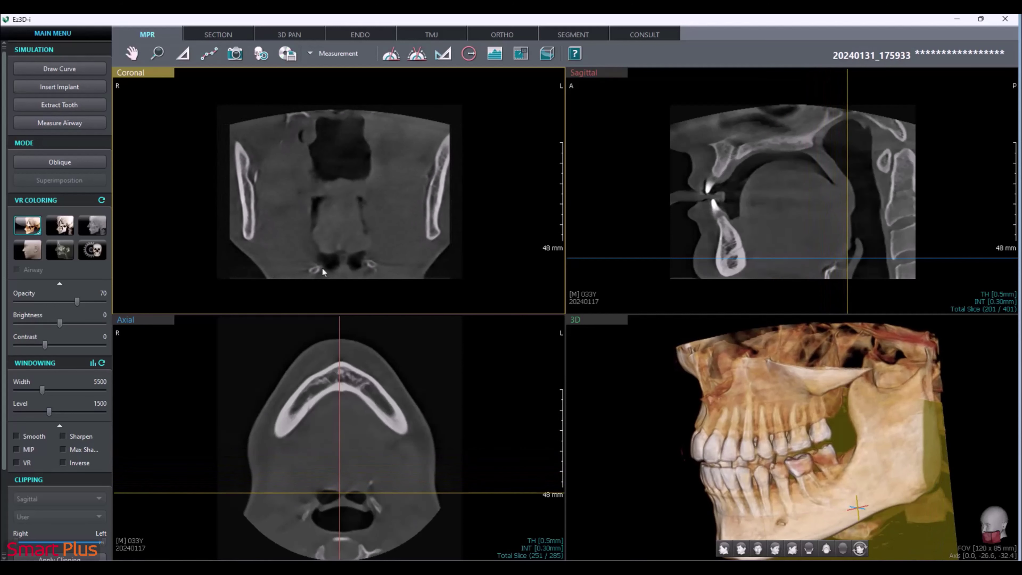
{"action": "scroll", "coordinate": [396, 242], "scroll_direction": "down", "scroll_amount": 6}
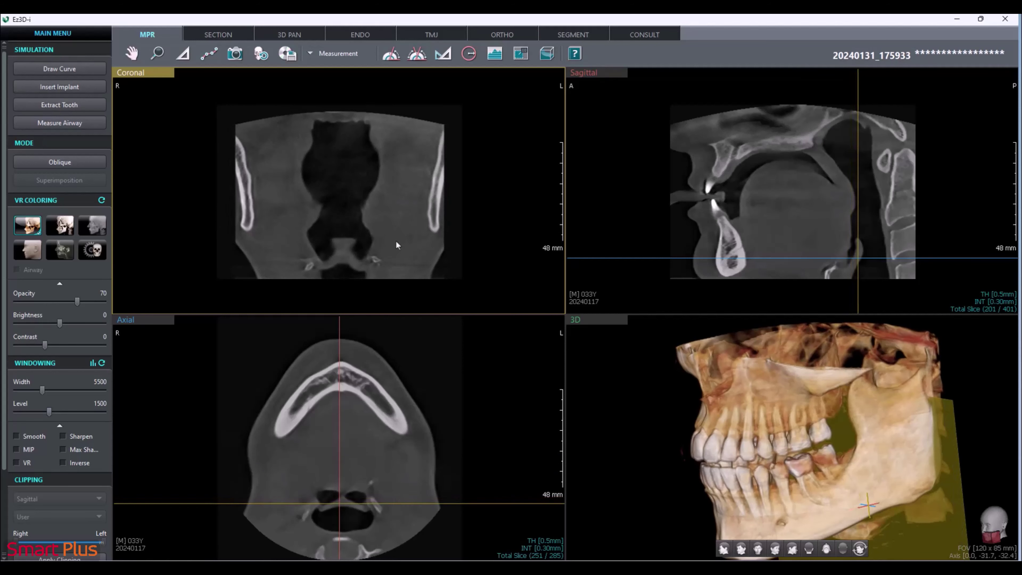
{"action": "scroll", "coordinate": [397, 245], "scroll_direction": "down", "scroll_amount": 6}
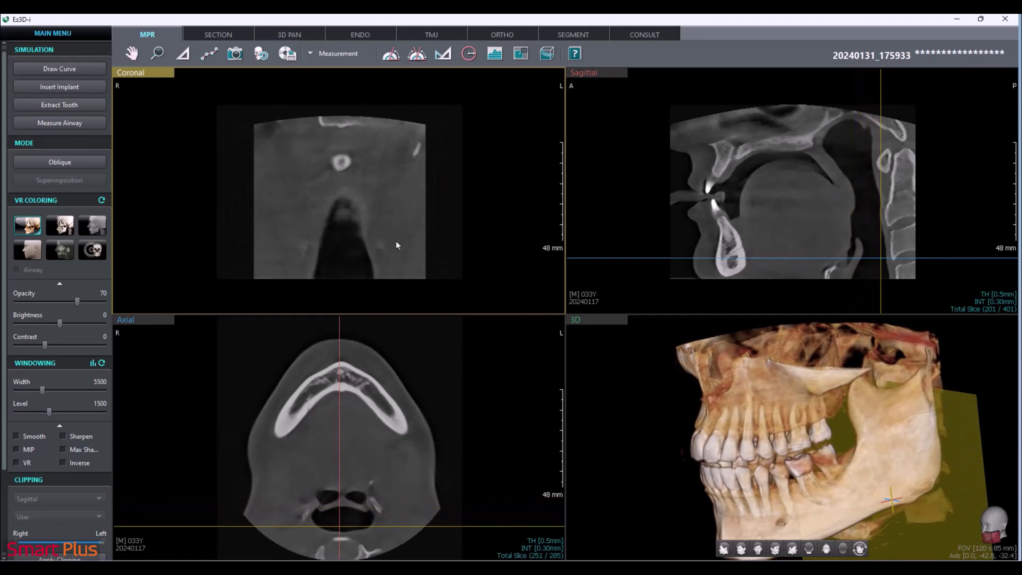
{"action": "scroll", "coordinate": [396, 242], "scroll_direction": "down", "scroll_amount": 6}
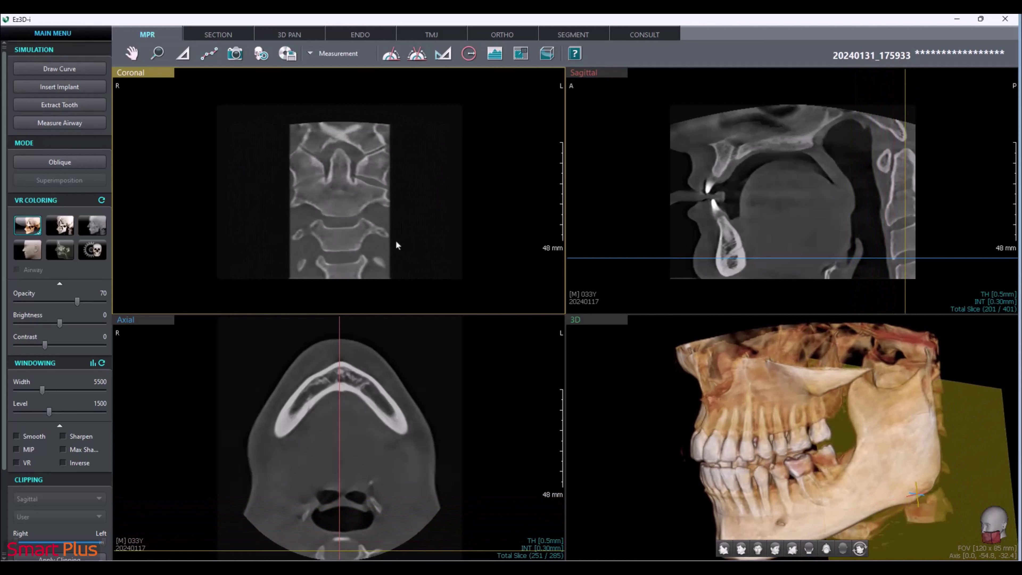
{"action": "scroll", "coordinate": [396, 245], "scroll_direction": "down", "scroll_amount": 2}
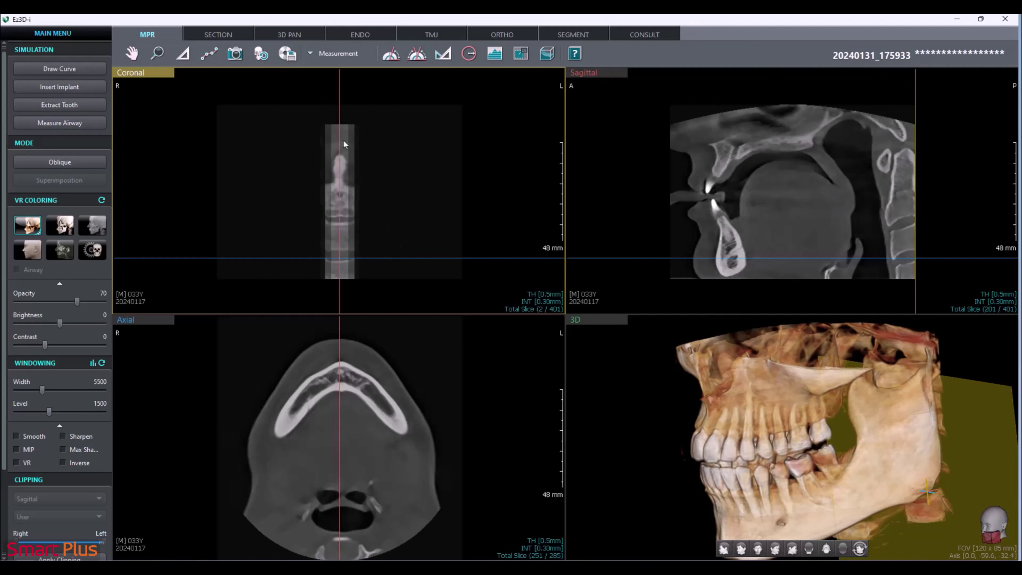
Reset the MPR views and open the 3D panorama, trying out its rotation before restoring the front view
{"action": "left_click", "coordinate": [261, 54]}
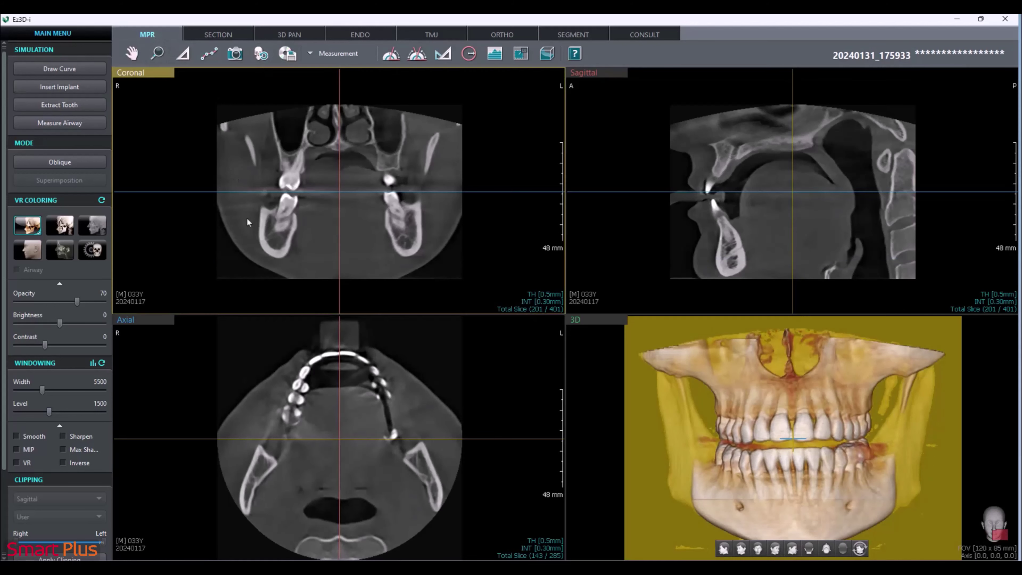
{"action": "left_click", "coordinate": [289, 35]}
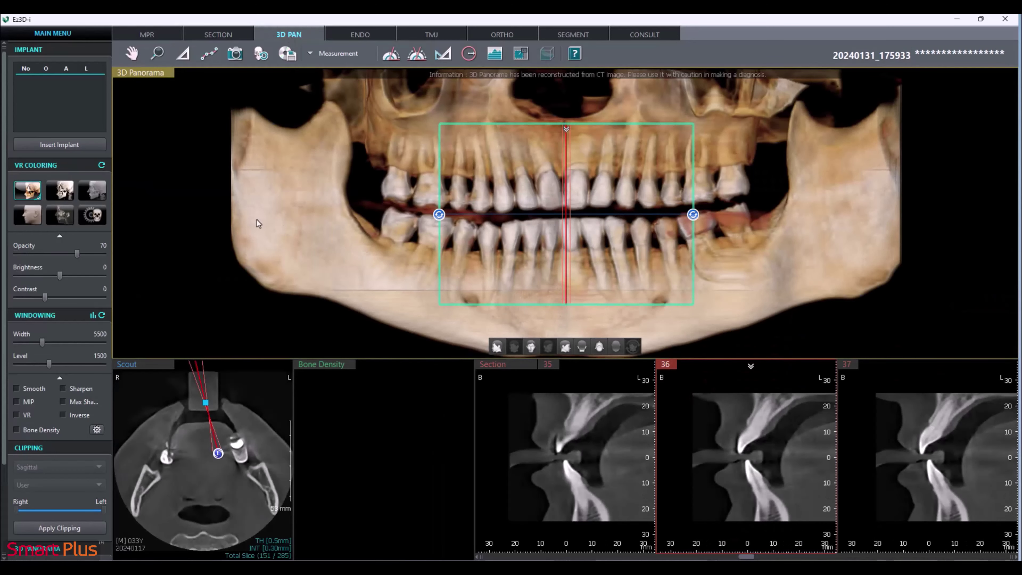
{"action": "left_click_drag", "start_coordinate": [250, 211], "coordinate": [337, 214]}
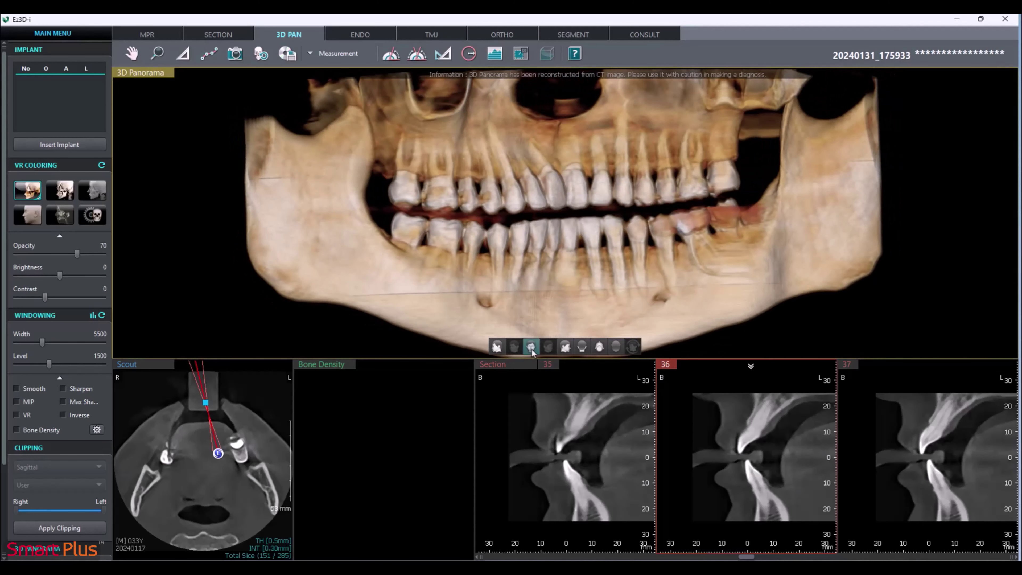
{"action": "left_click", "coordinate": [531, 347]}
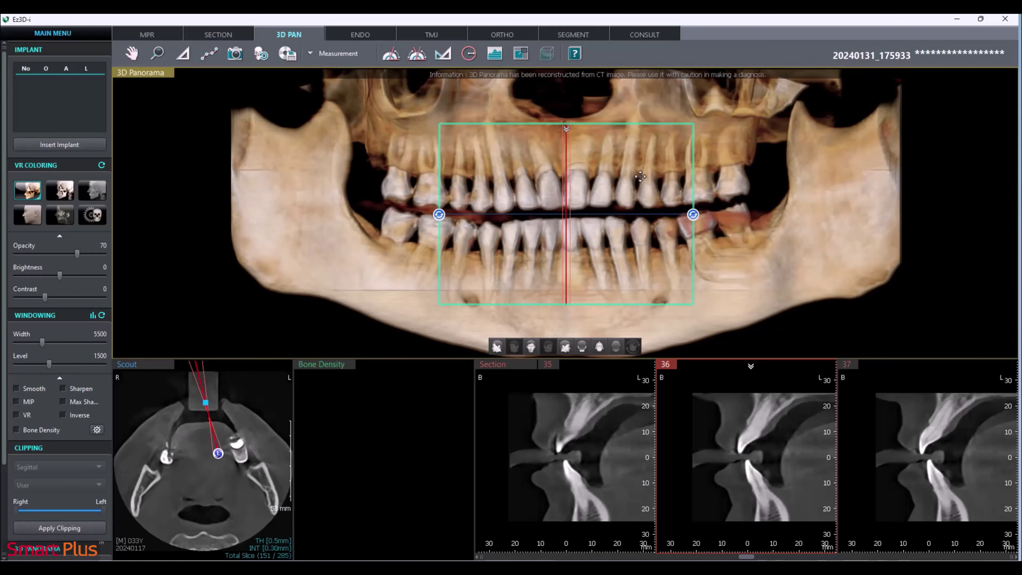
Reposition the section box over the lower front teeth and the upper left molar to view their cross-sections
{"action": "left_click_drag", "start_coordinate": [641, 175], "coordinate": [532, 249]}
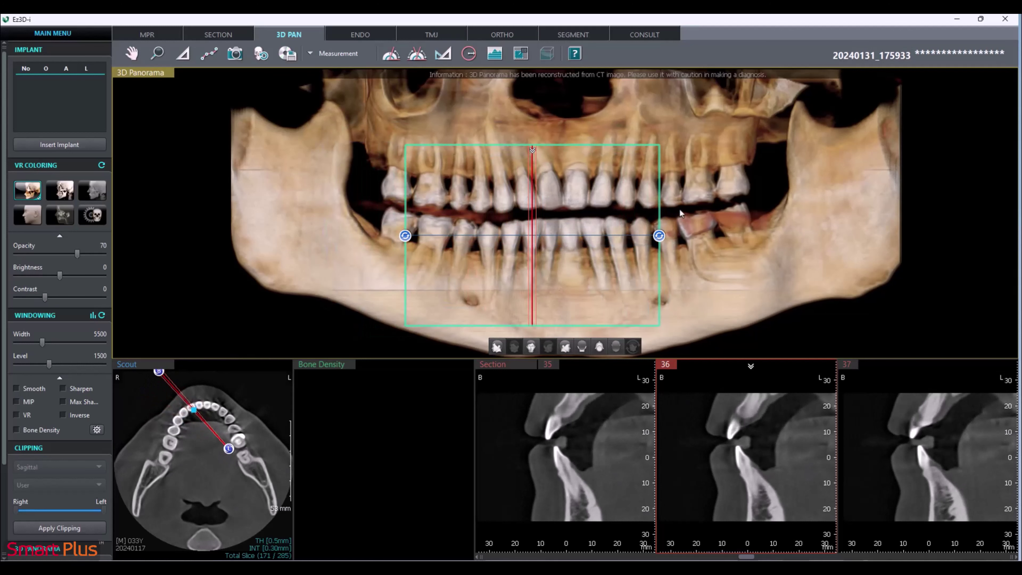
{"action": "left_click", "coordinate": [699, 169]}
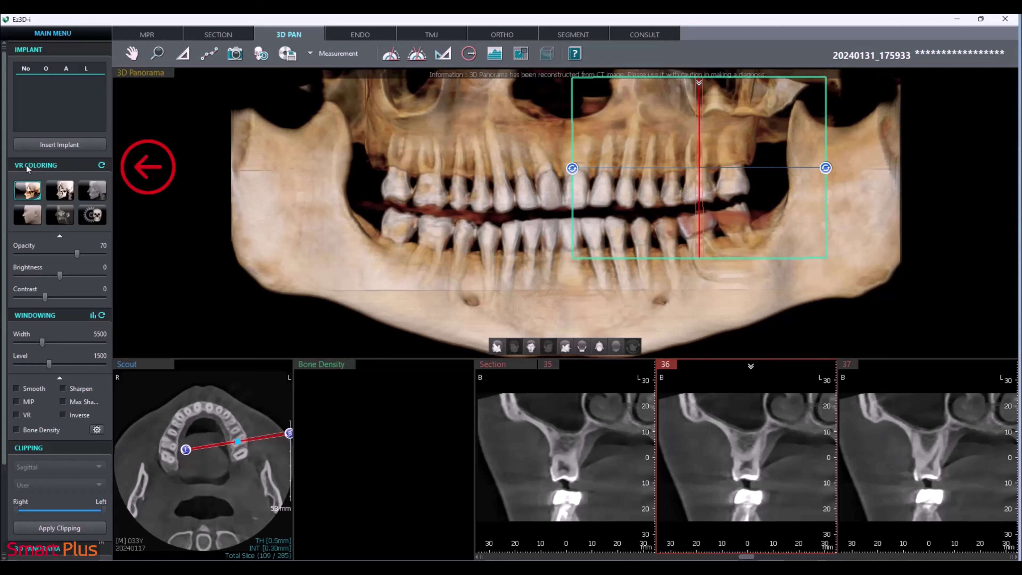
Switch the panorama to grayscale X-ray-style rendering and tilt the section box to follow the roots of the root-filled lower left molar
{"action": "left_click", "coordinate": [91, 191]}
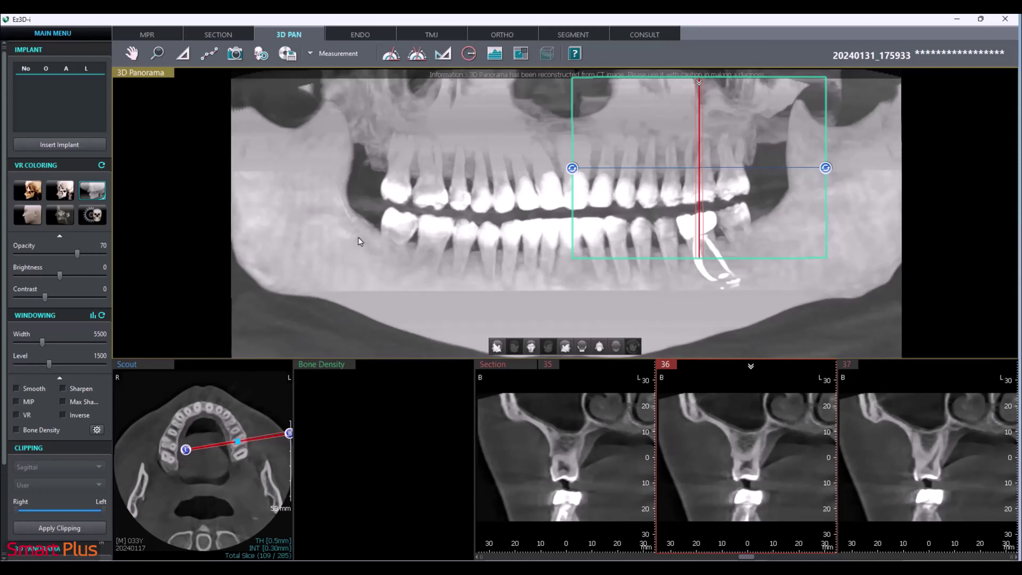
{"action": "left_click", "coordinate": [710, 248]}
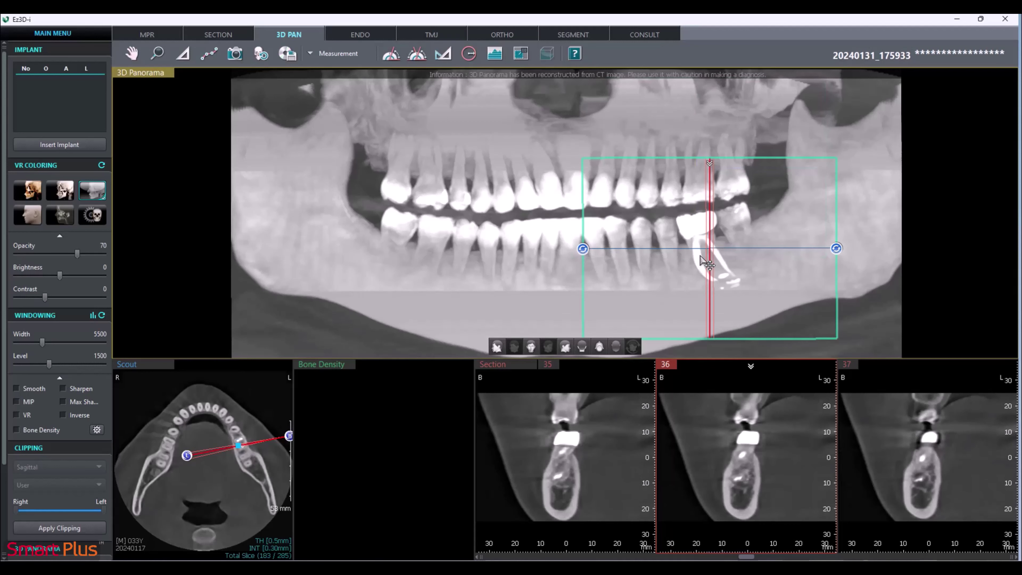
{"action": "left_click_drag", "start_coordinate": [705, 259], "coordinate": [702, 258]}
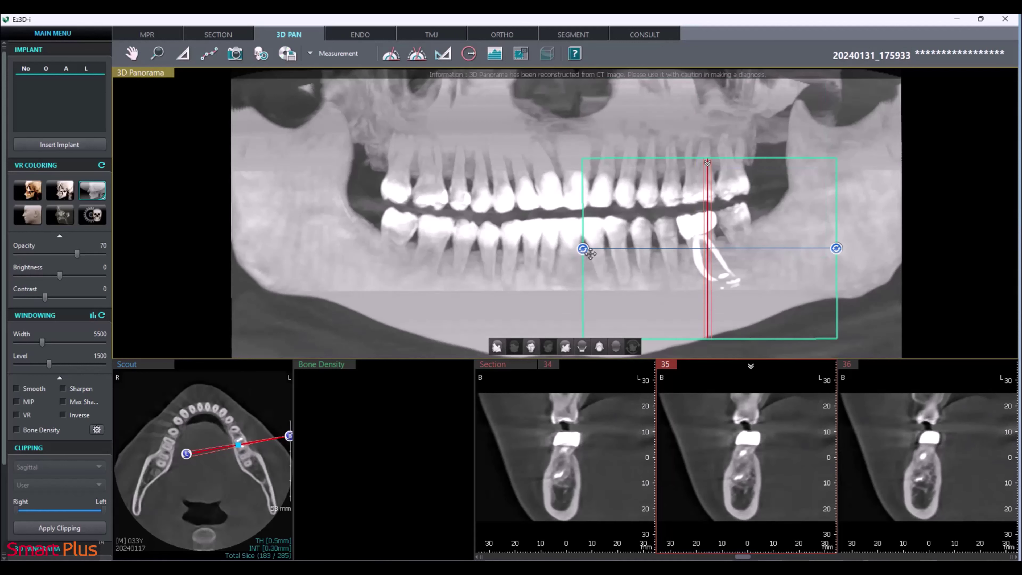
{"action": "left_click_drag", "start_coordinate": [583, 258], "coordinate": [595, 295]}
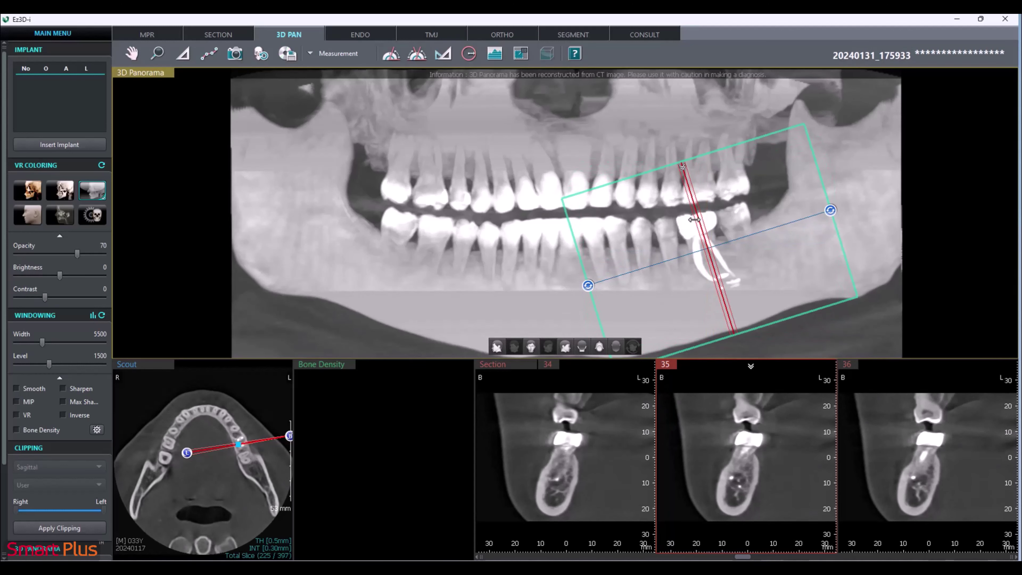
{"action": "left_click_drag", "start_coordinate": [698, 221], "coordinate": [695, 222]}
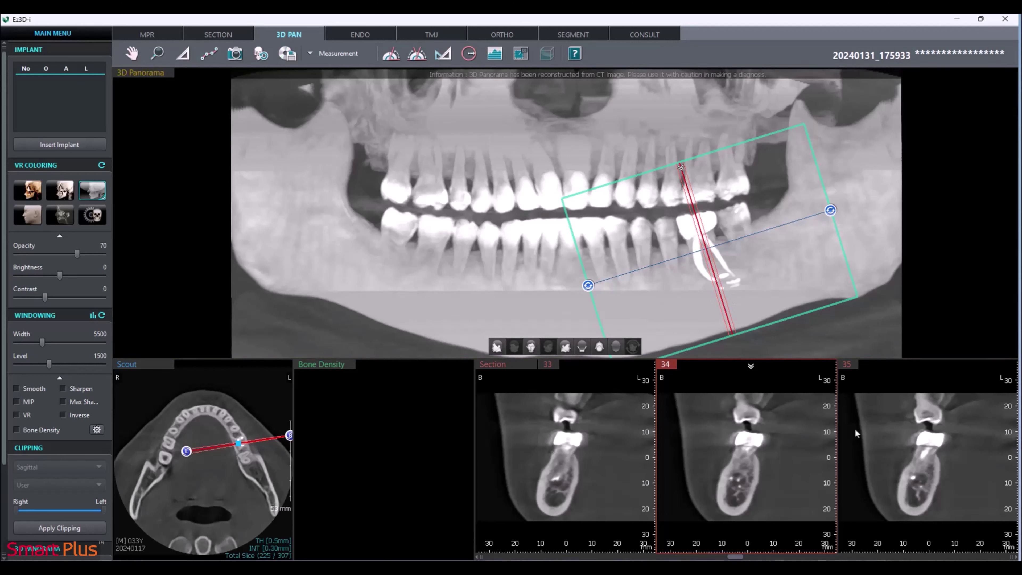
Enlarge the cross-section, examine slices through the root-filled lower left molar and adjacent teeth, and raise the axial reference line slightly
{"action": "double_click", "coordinate": [733, 453]}
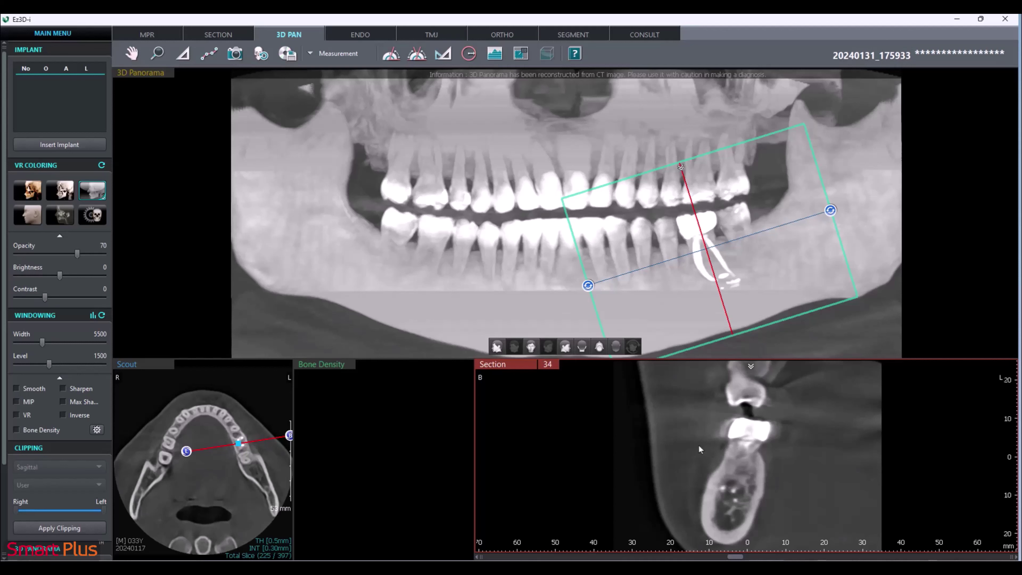
{"action": "scroll", "coordinate": [699, 445], "scroll_direction": "down", "scroll_amount": 5}
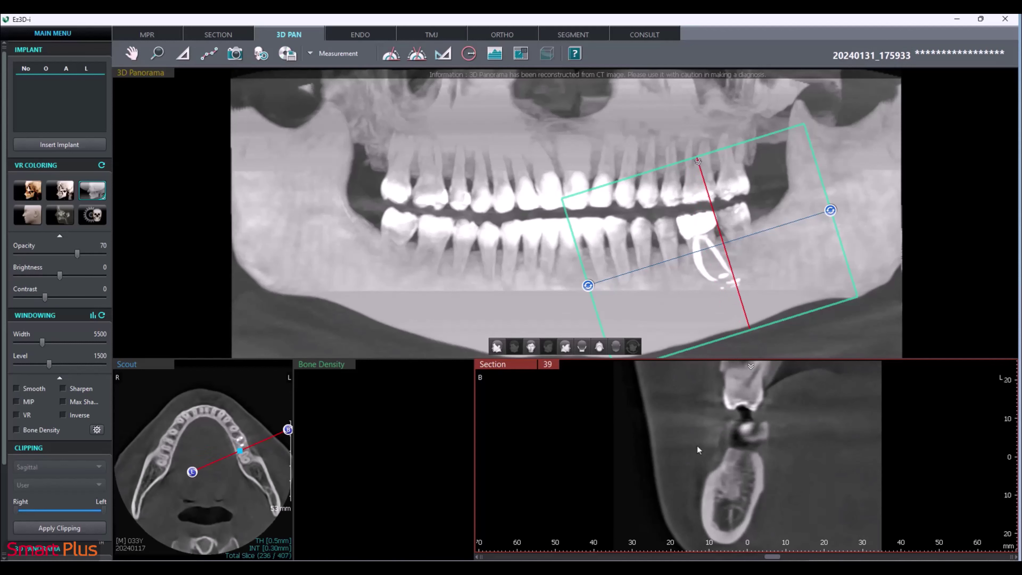
{"action": "scroll", "coordinate": [697, 445], "scroll_direction": "up", "scroll_amount": 3}
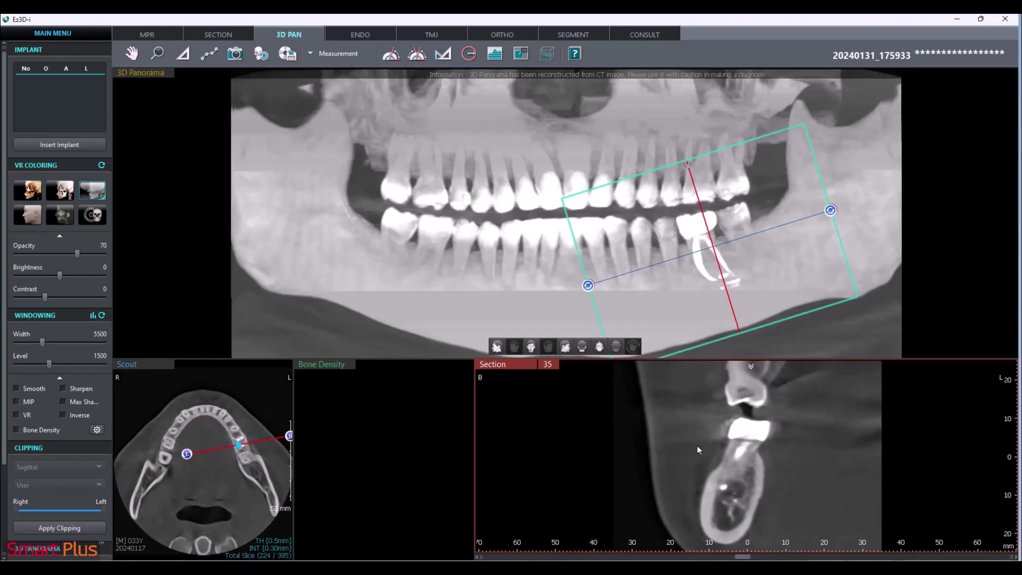
{"action": "scroll", "coordinate": [697, 445], "scroll_direction": "up", "scroll_amount": 11}
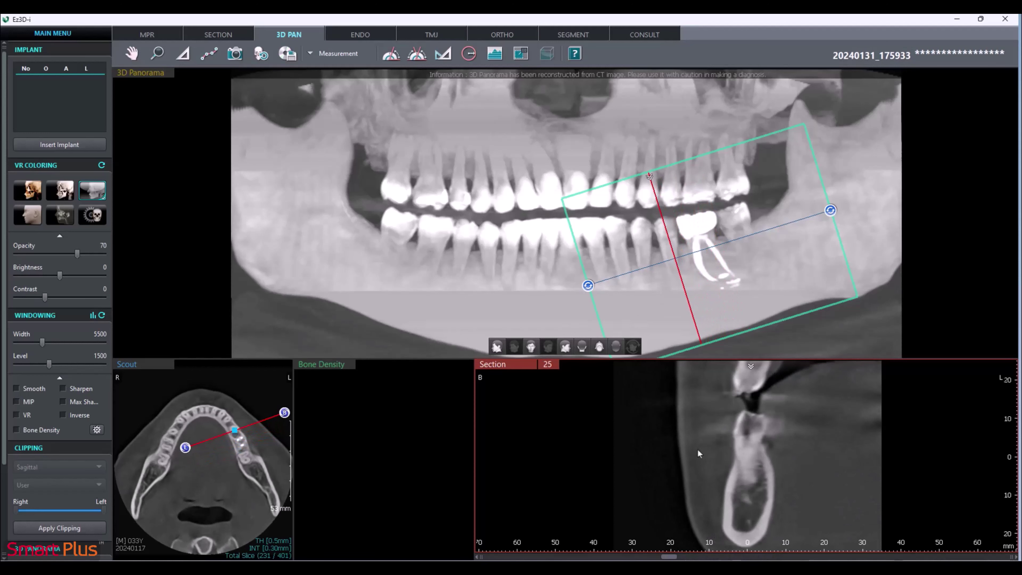
{"action": "scroll", "coordinate": [697, 451], "scroll_direction": "down", "scroll_amount": 8}
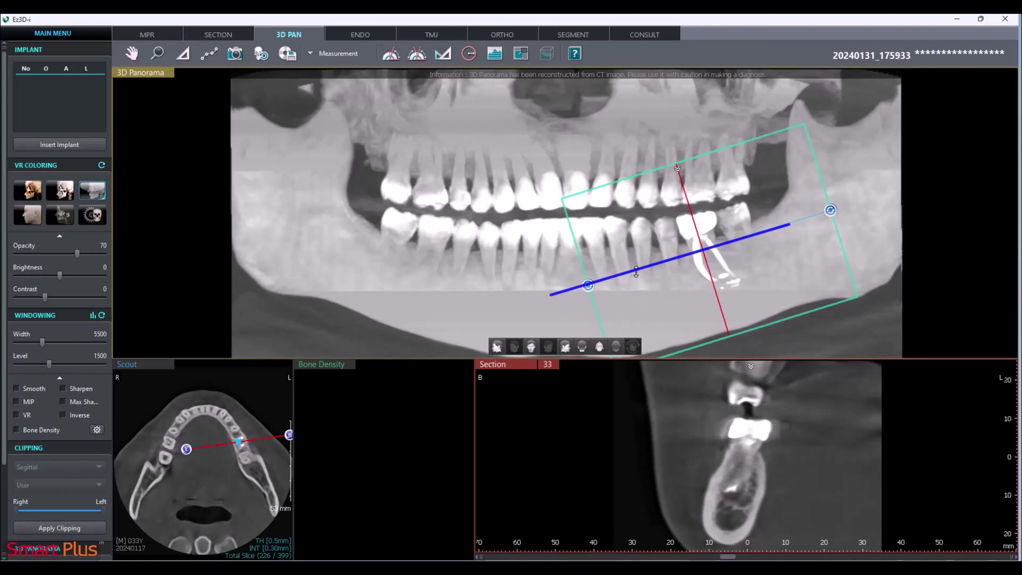
{"action": "left_click_drag", "start_coordinate": [636, 272], "coordinate": [634, 262]}
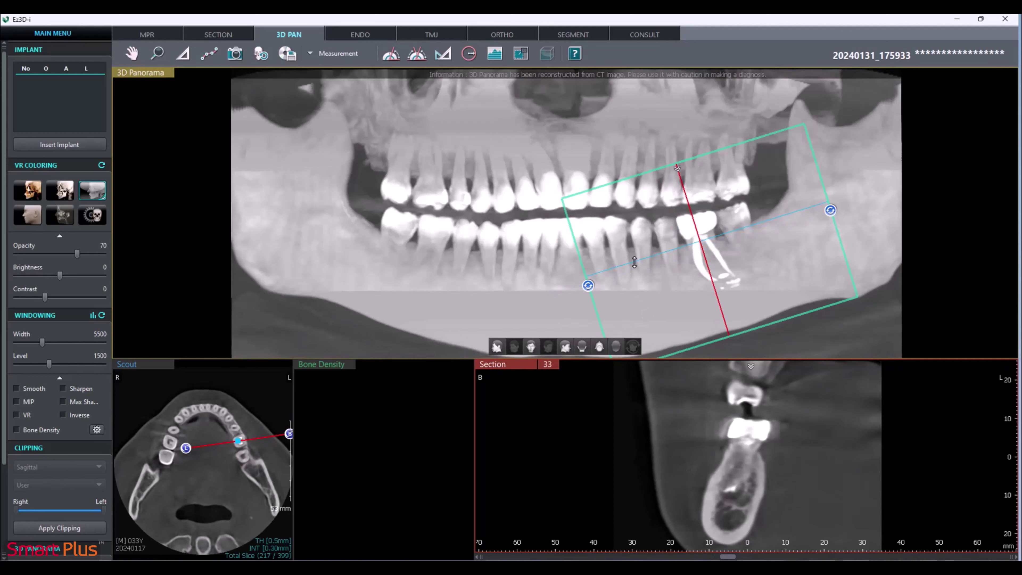